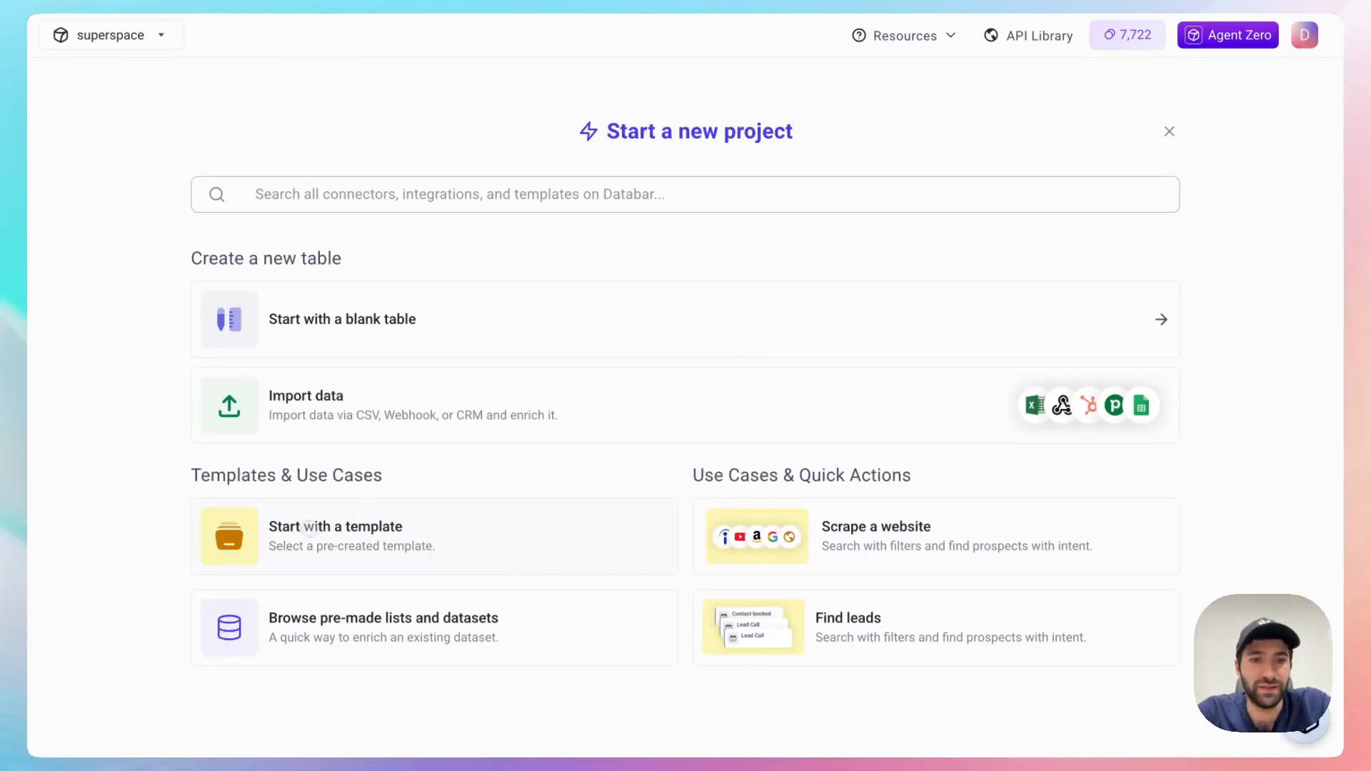
# Step: Start a project from the "Get funding history for a list of companies" template and enter revolut.com as the fourth website
pyautogui.click(309, 529)
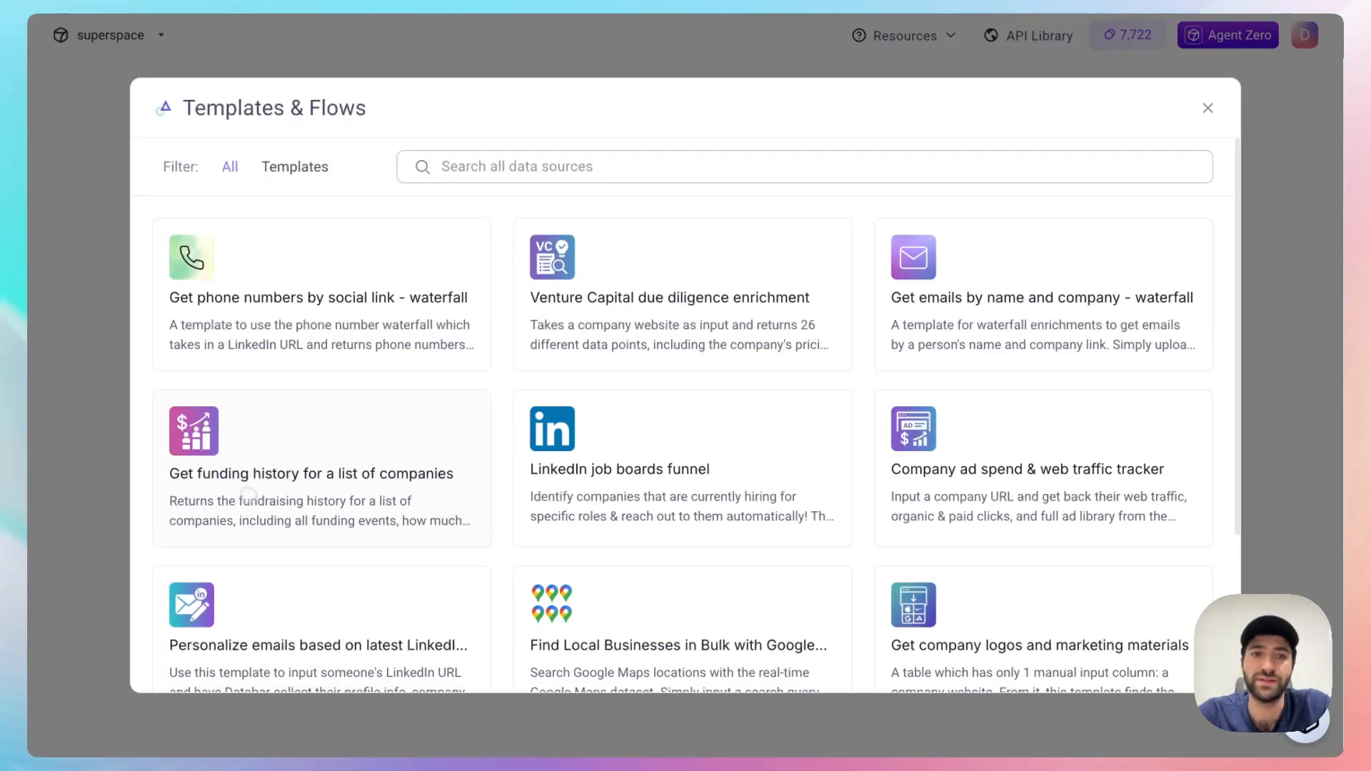
pyautogui.click(255, 465)
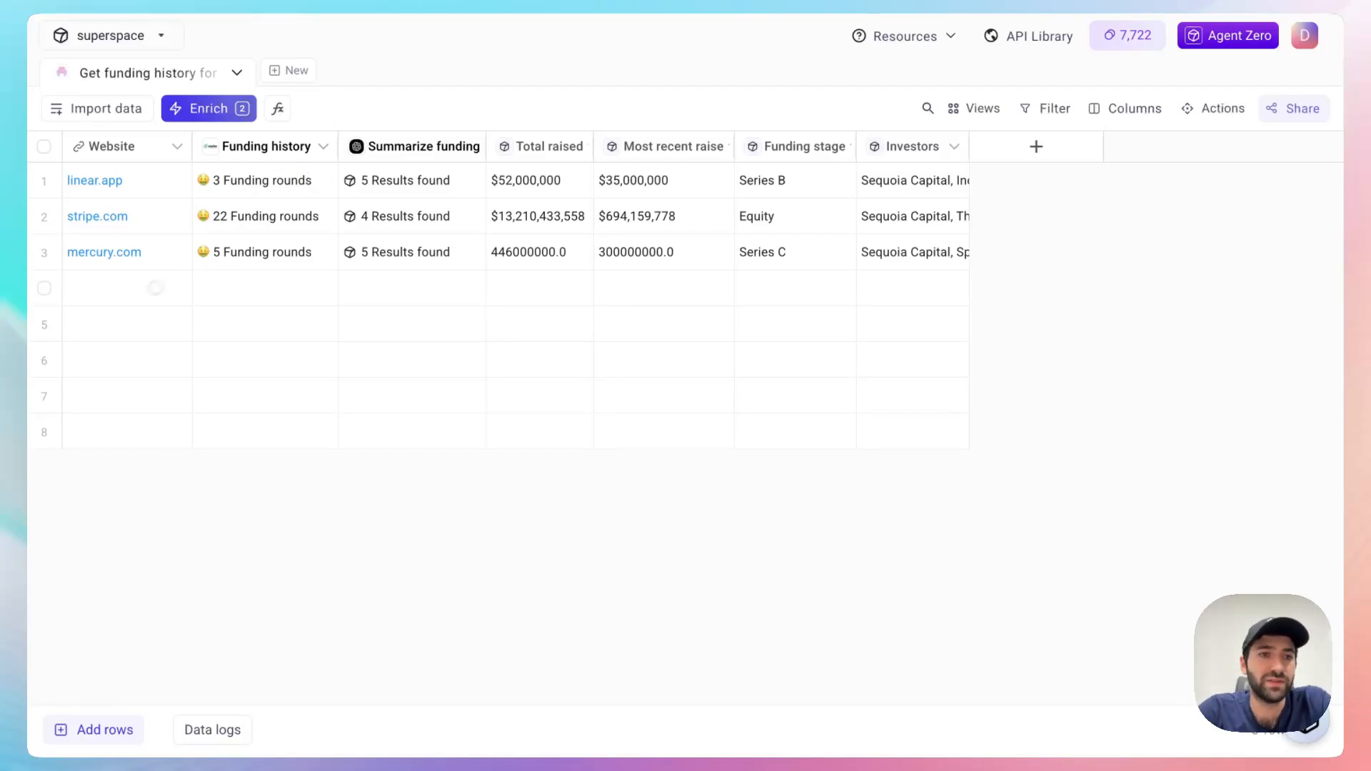
pyautogui.click(156, 289)
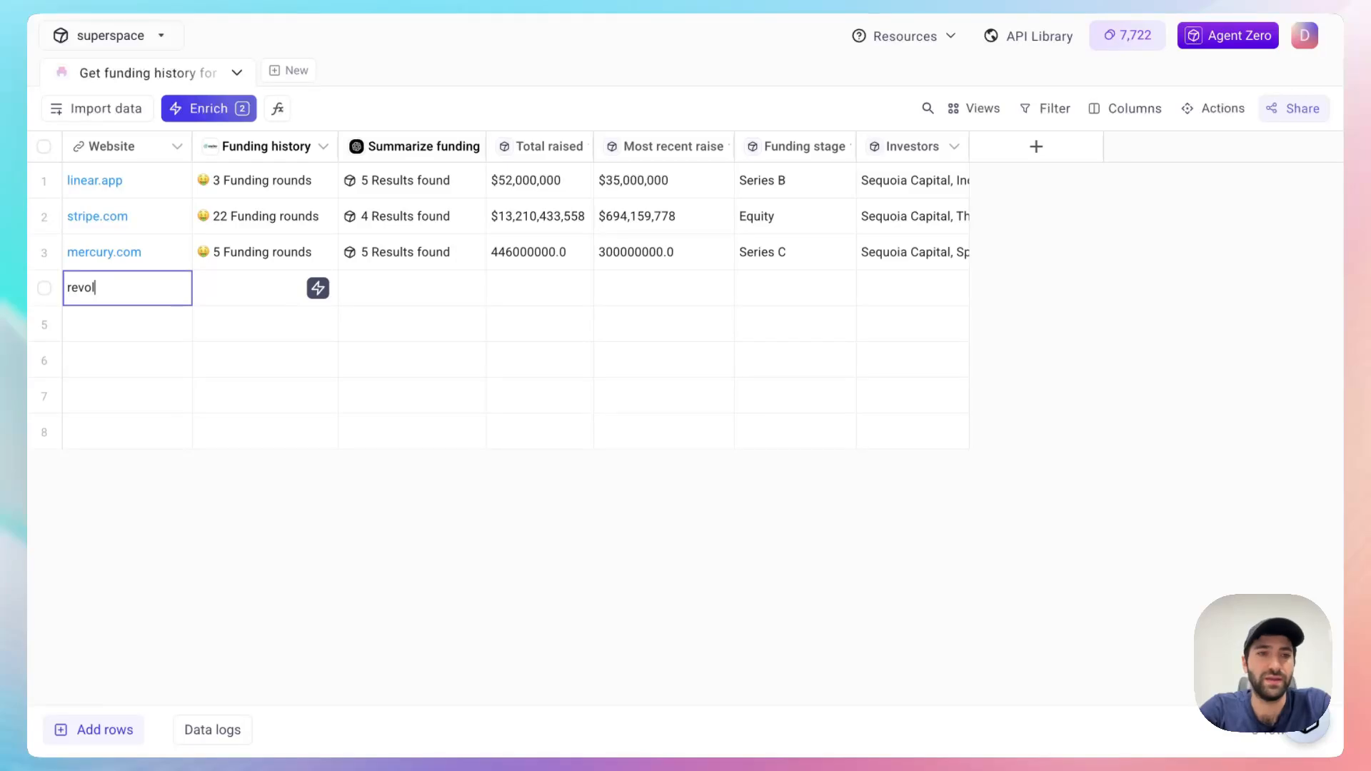
pyautogui.write('revolut.com')
pyautogui.press('Return')
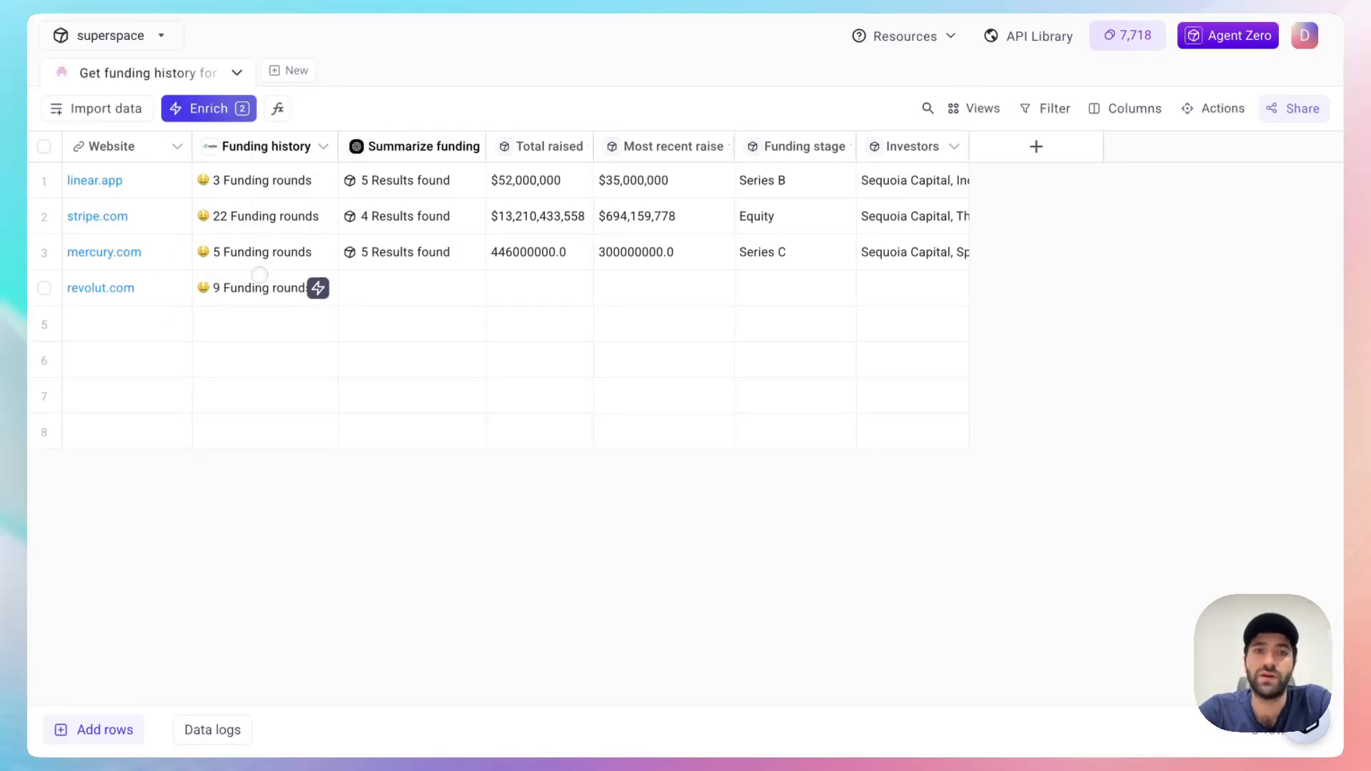
# Step: Check revolut.com's funding history details in table form, and run the Summarize funding enrichment for that row
pyautogui.click(285, 288)
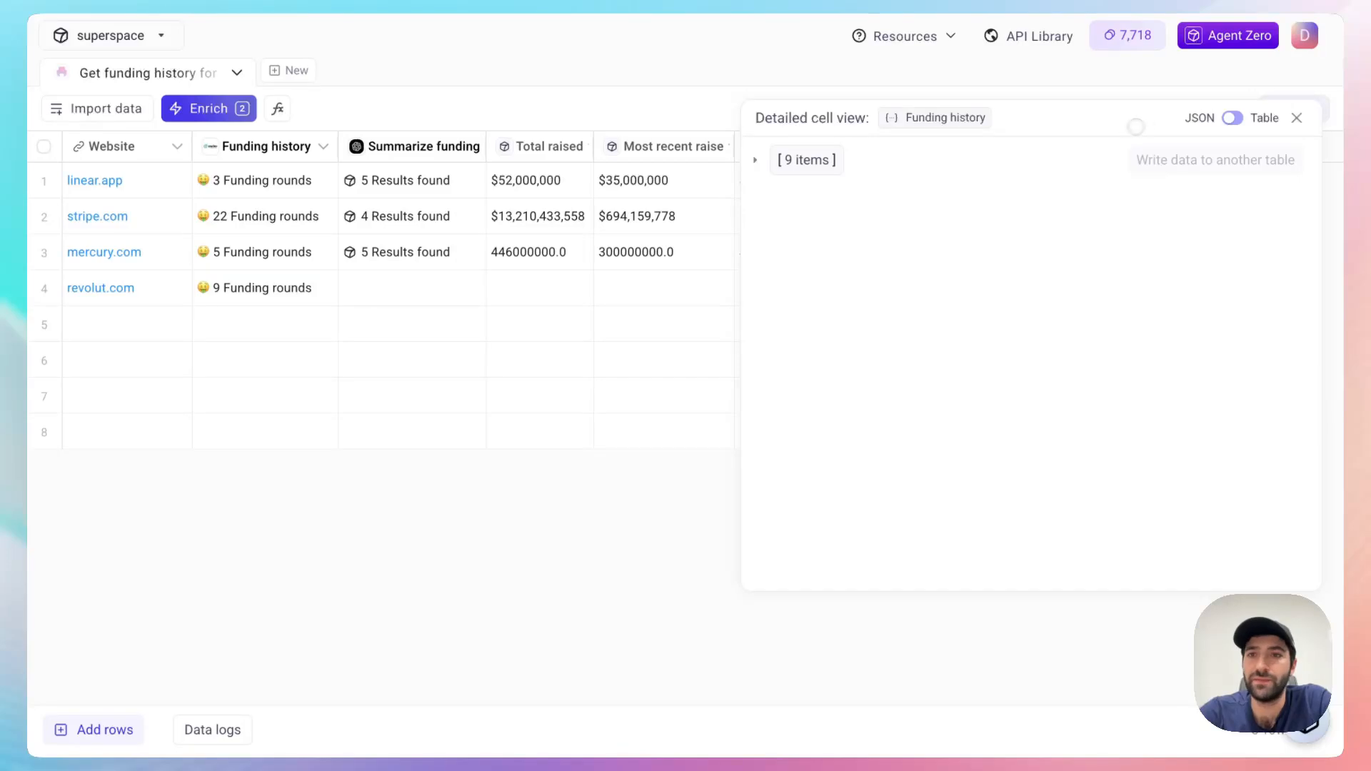
pyautogui.click(1232, 117)
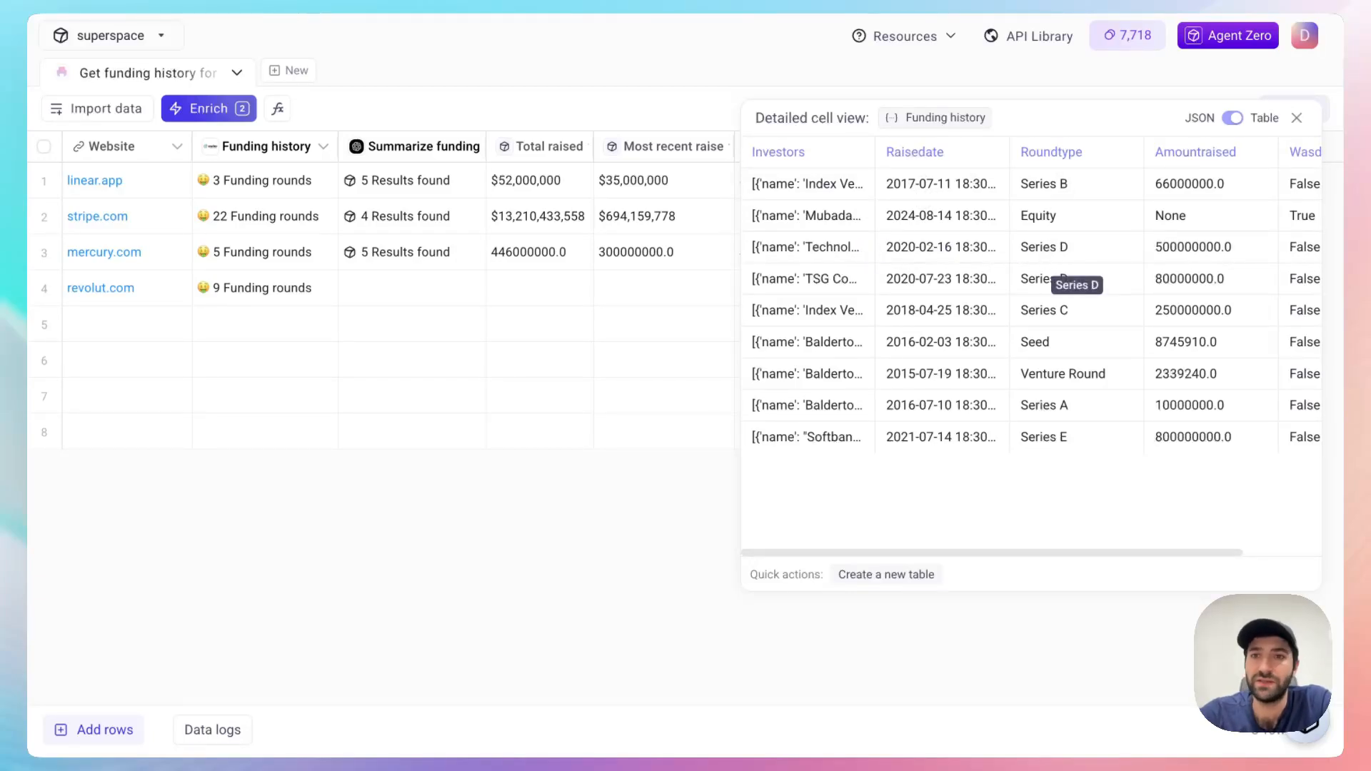
pyautogui.hscroll(3, 1057, 277)
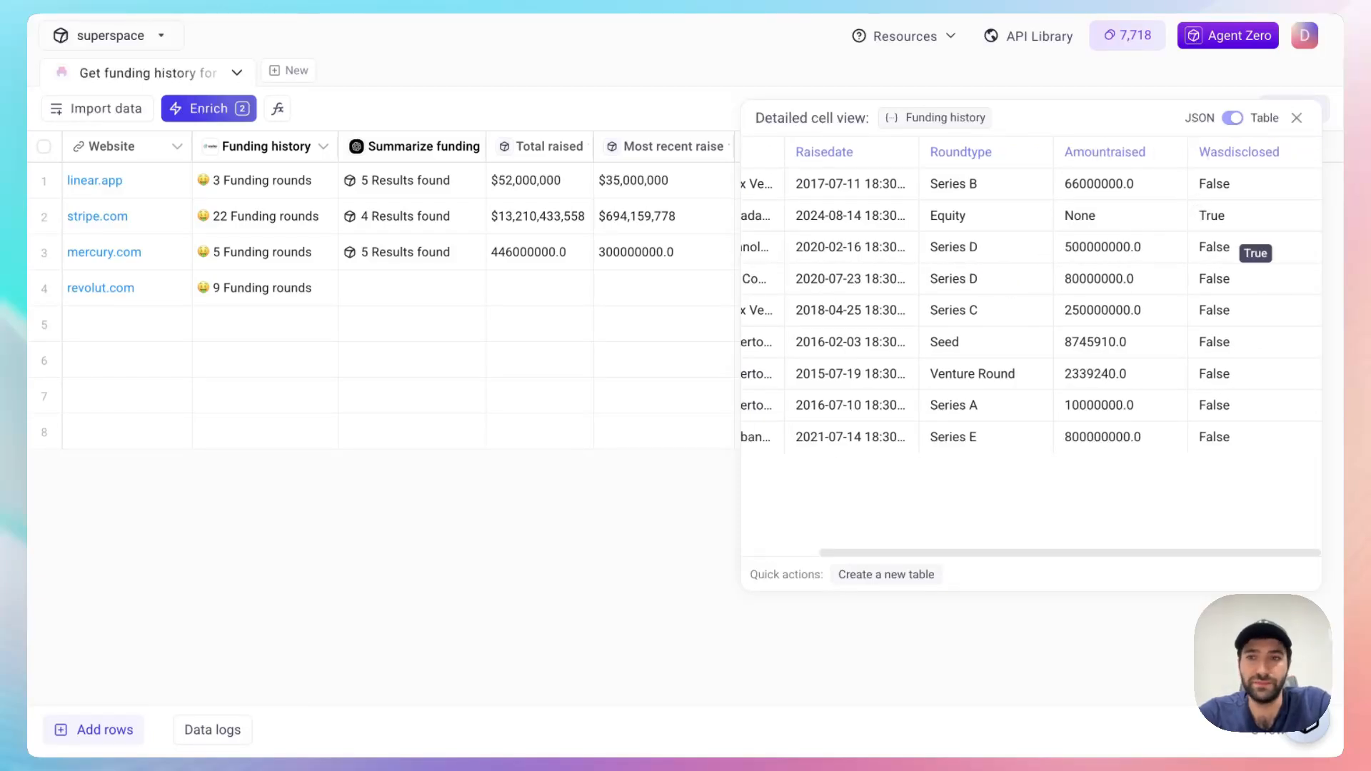
pyautogui.click(1296, 119)
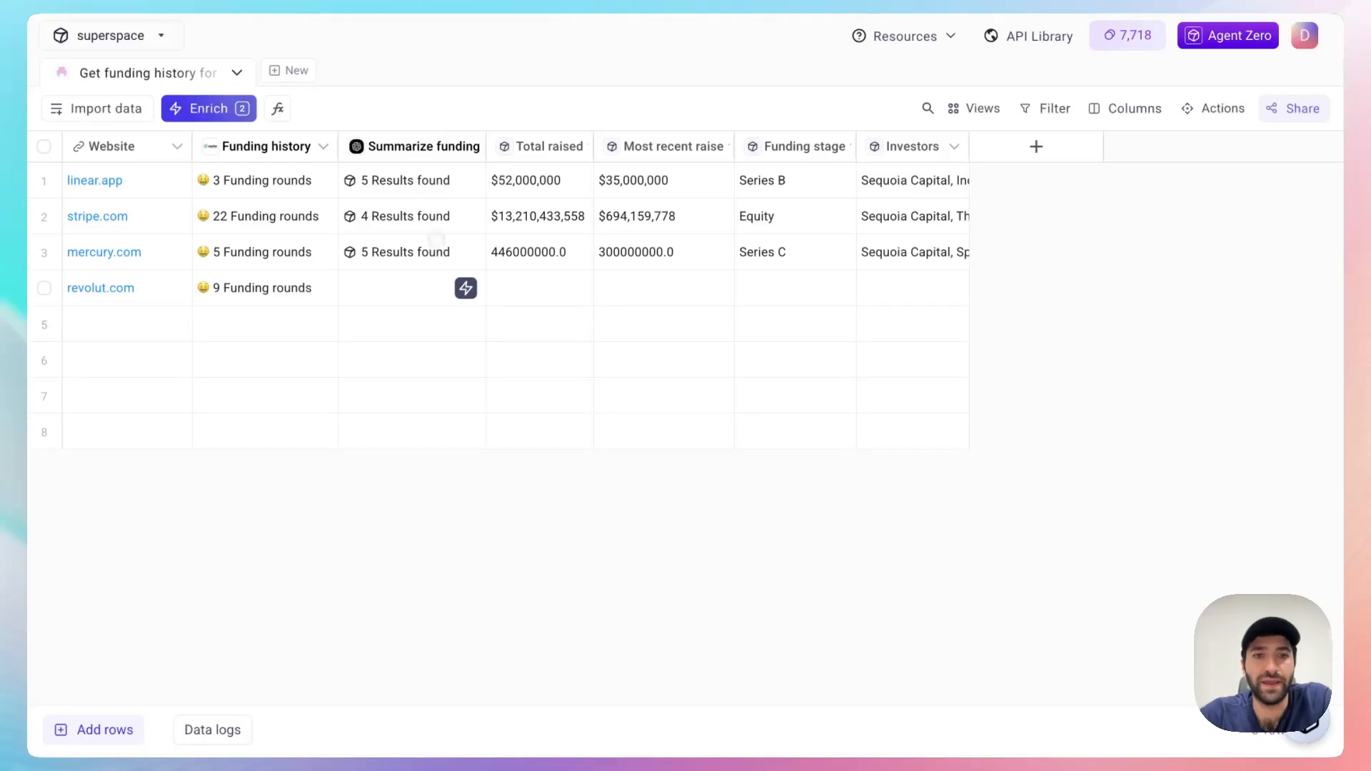
pyautogui.click(465, 287)
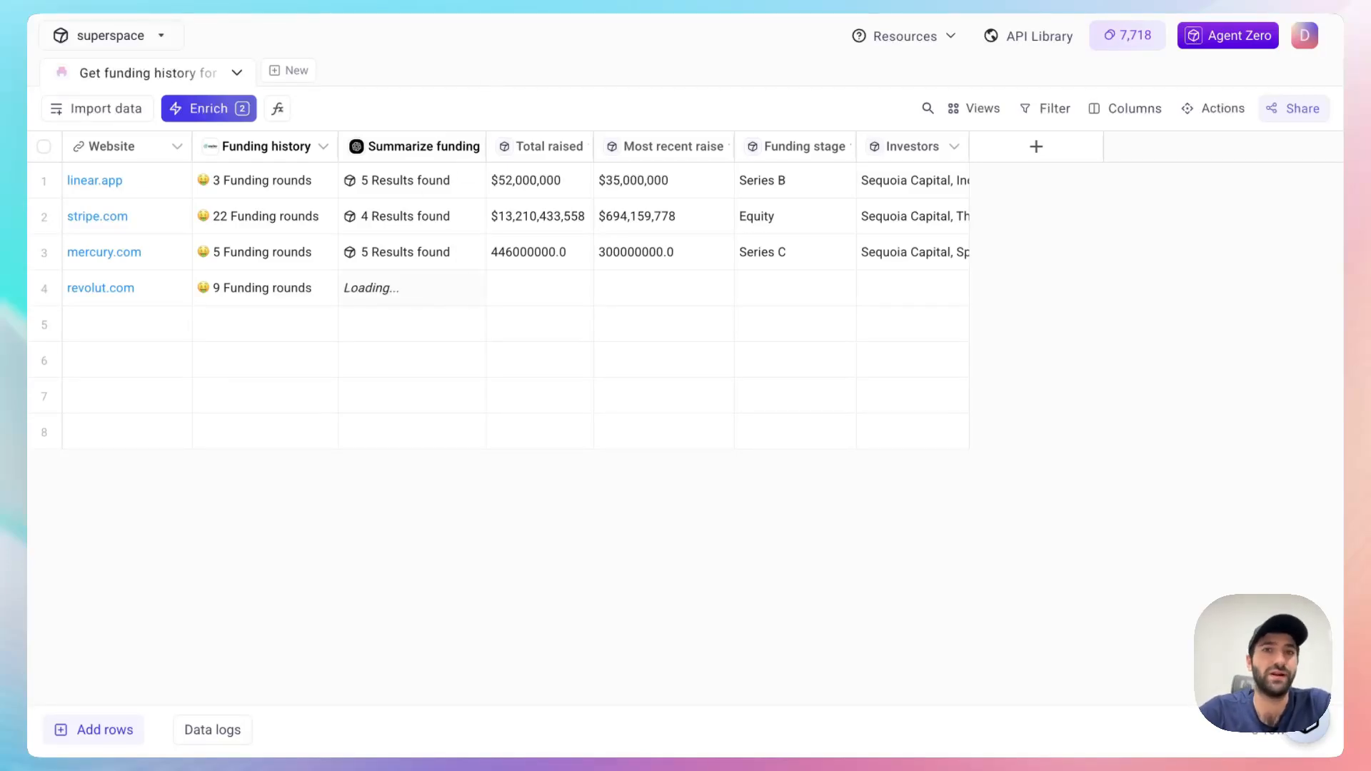
# Step: Read through the AI prompt of the Summarize funding history enrichment, including its extraction instructions and inputs, and return to the full table
pyautogui.click(225, 112)
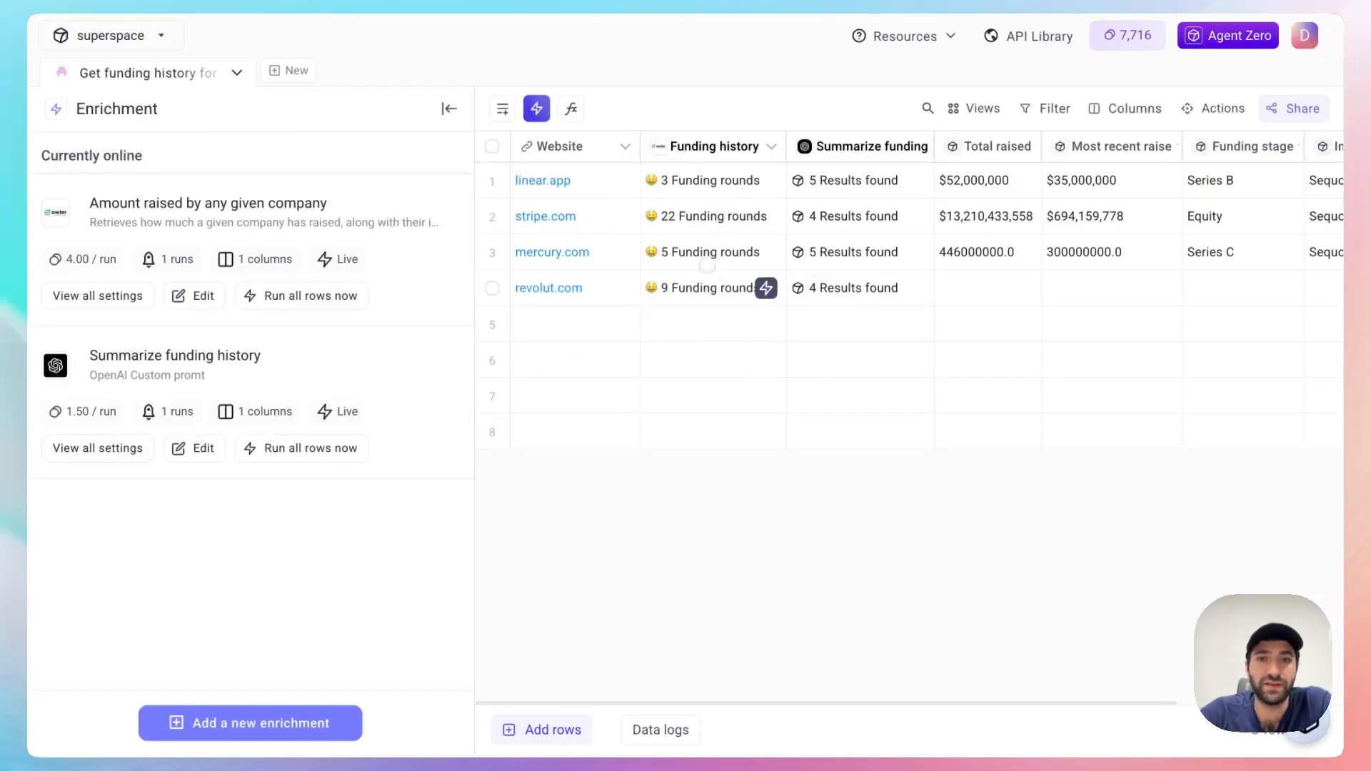
pyautogui.click(197, 450)
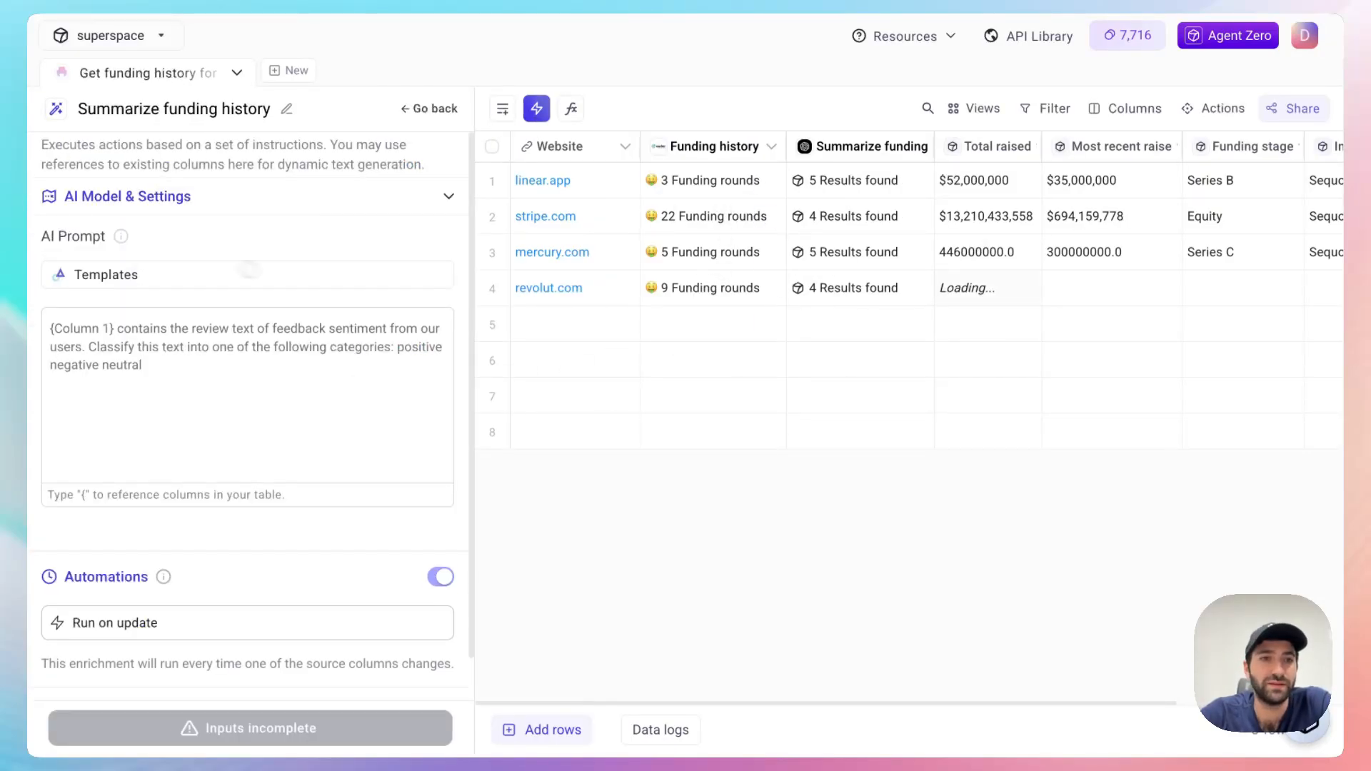
pyautogui.moveTo(149, 335); pyautogui.dragTo(171, 390)
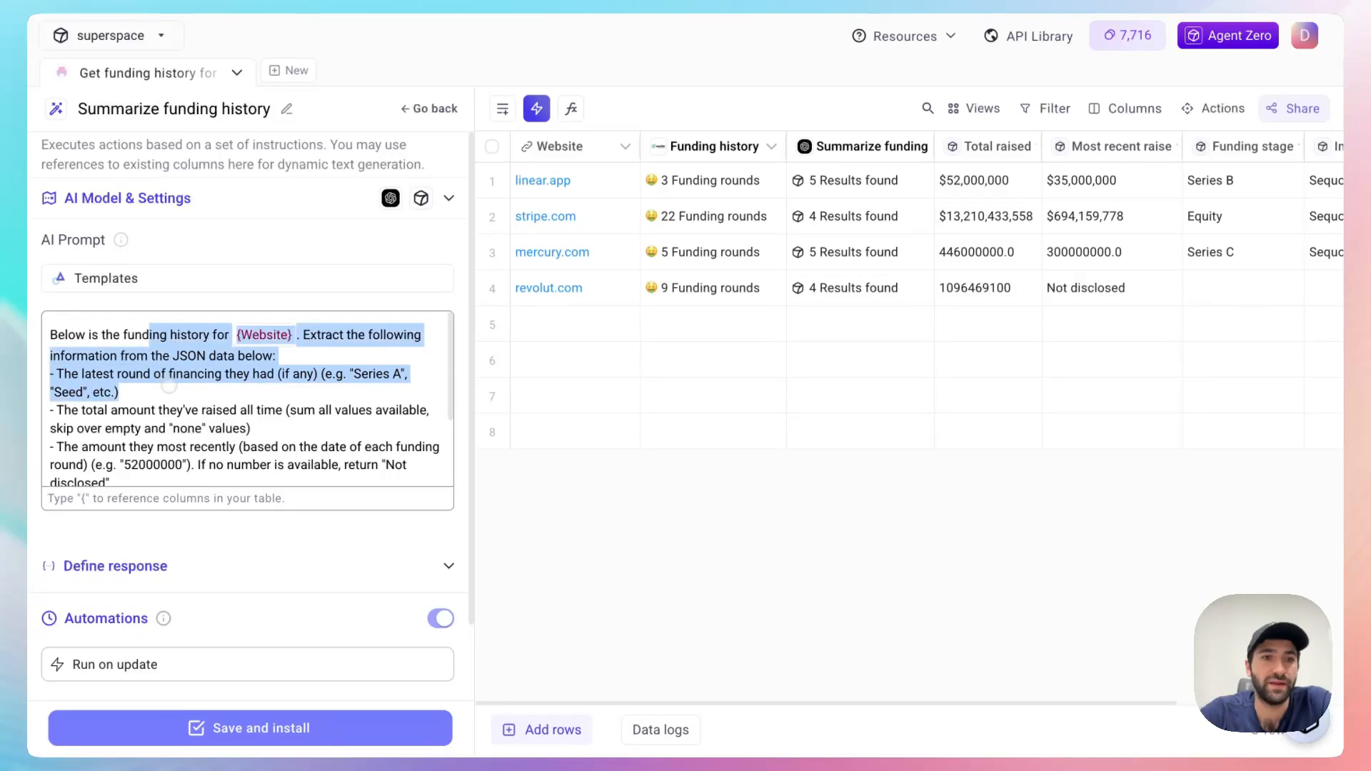
pyautogui.click(169, 389)
pyautogui.scroll(-1, 170, 389)
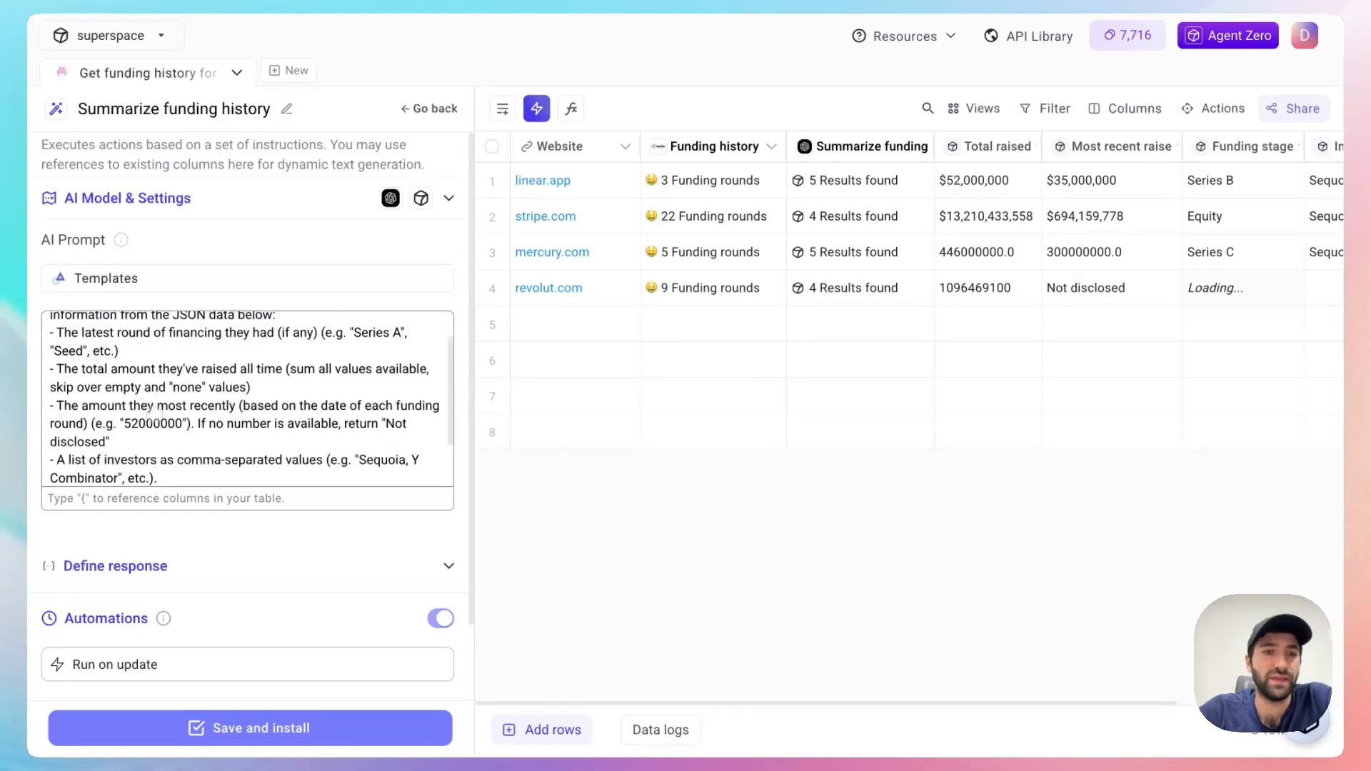
pyautogui.moveTo(163, 355); pyautogui.dragTo(206, 387)
pyautogui.click(91, 333)
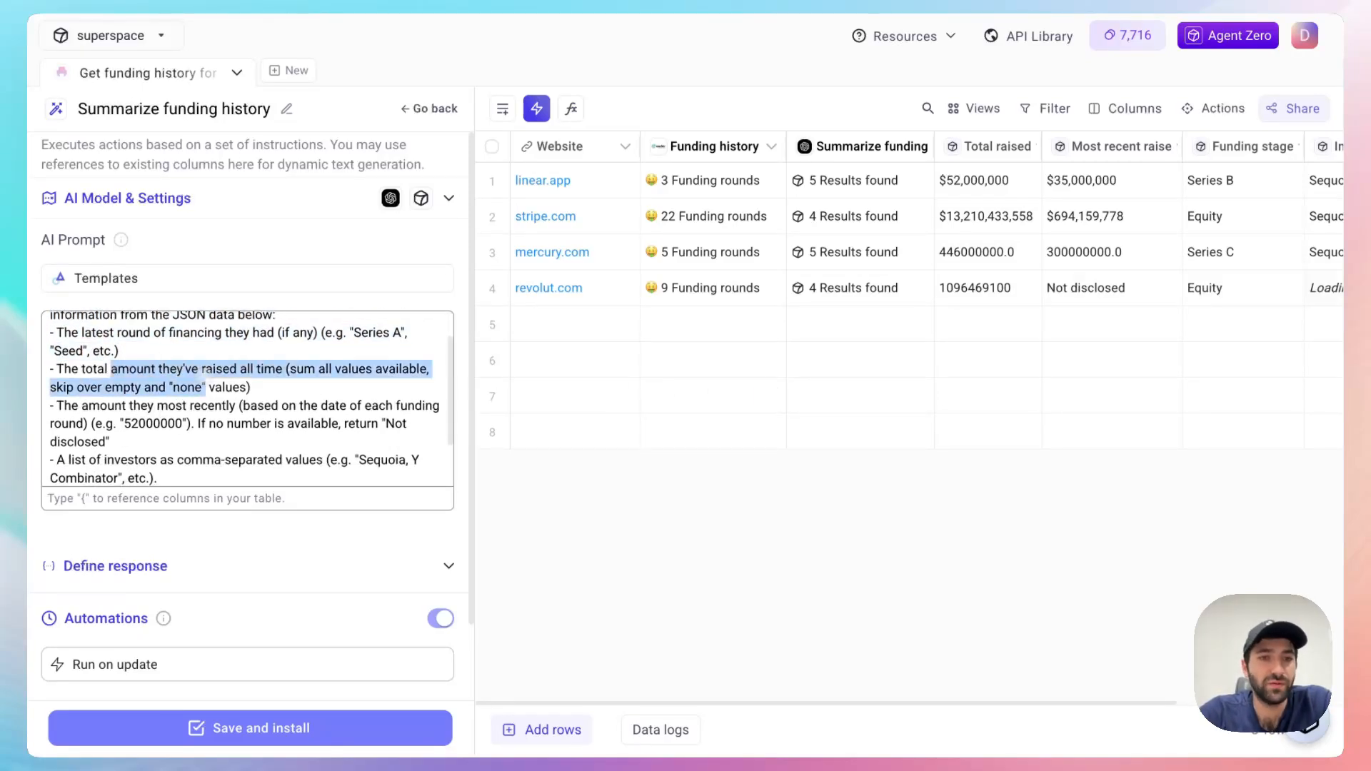
pyautogui.click(205, 387)
pyautogui.moveTo(127, 405); pyautogui.dragTo(131, 350)
pyautogui.click(143, 437)
pyautogui.scroll(-1, 150, 437)
pyautogui.click(131, 350)
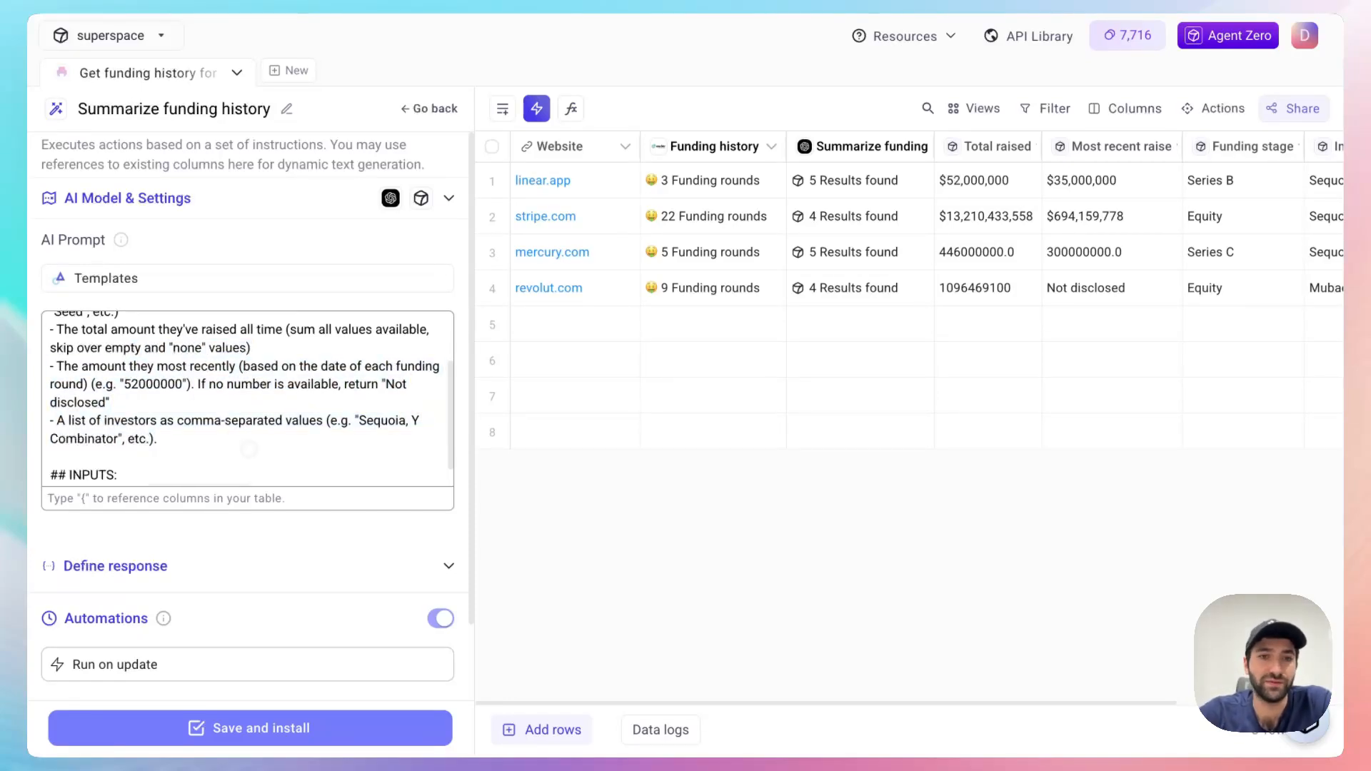
pyautogui.scroll(-1, 276, 447)
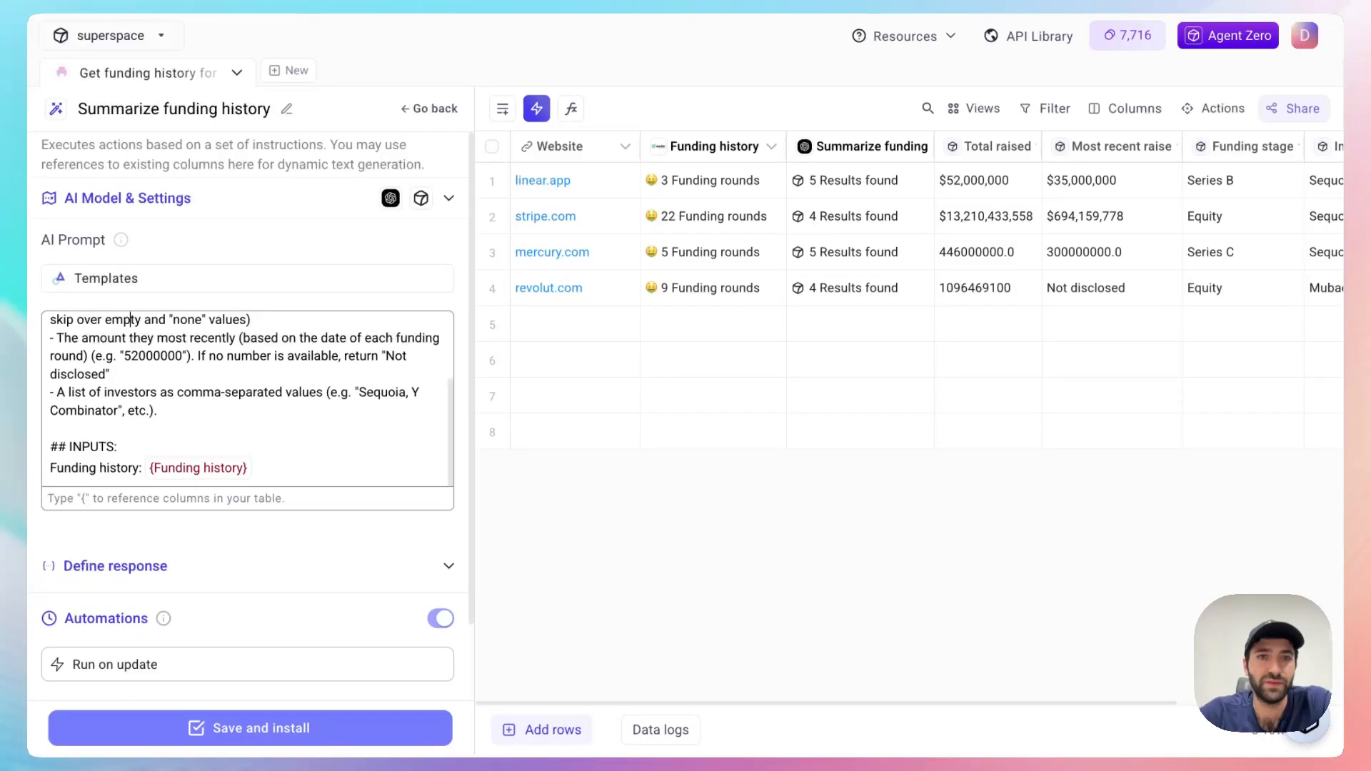
pyautogui.moveTo(283, 466); pyautogui.dragTo(254, 377)
pyautogui.click(254, 377)
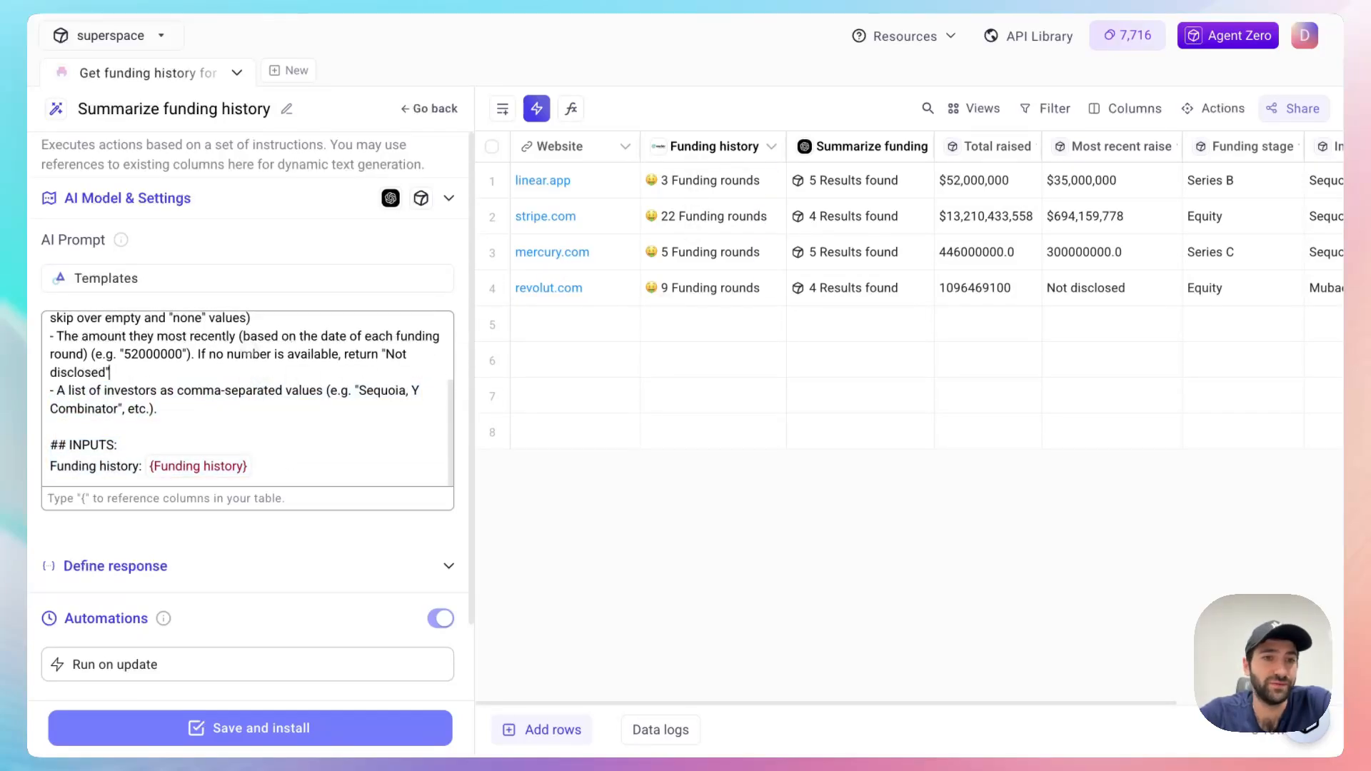
pyautogui.scroll(3, 226, 331)
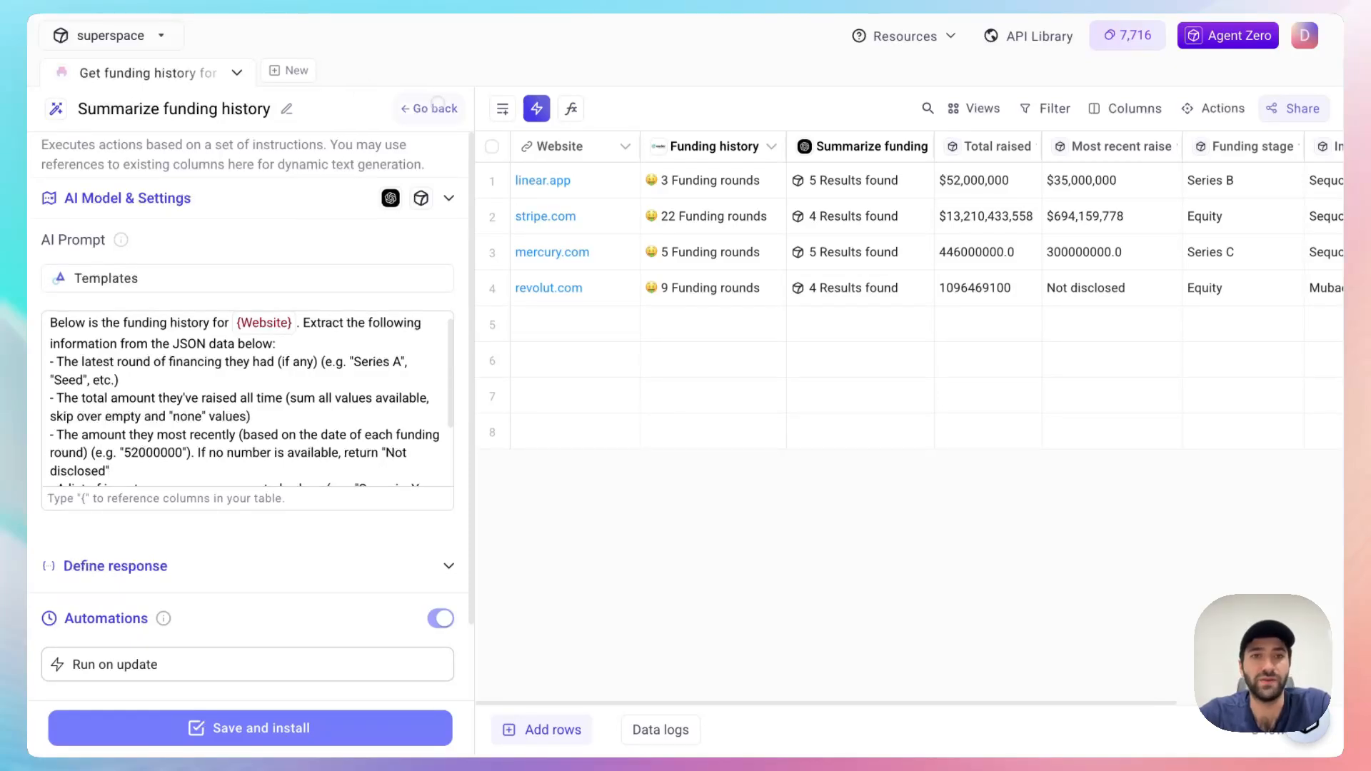
pyautogui.click(437, 108)
pyautogui.click(450, 109)
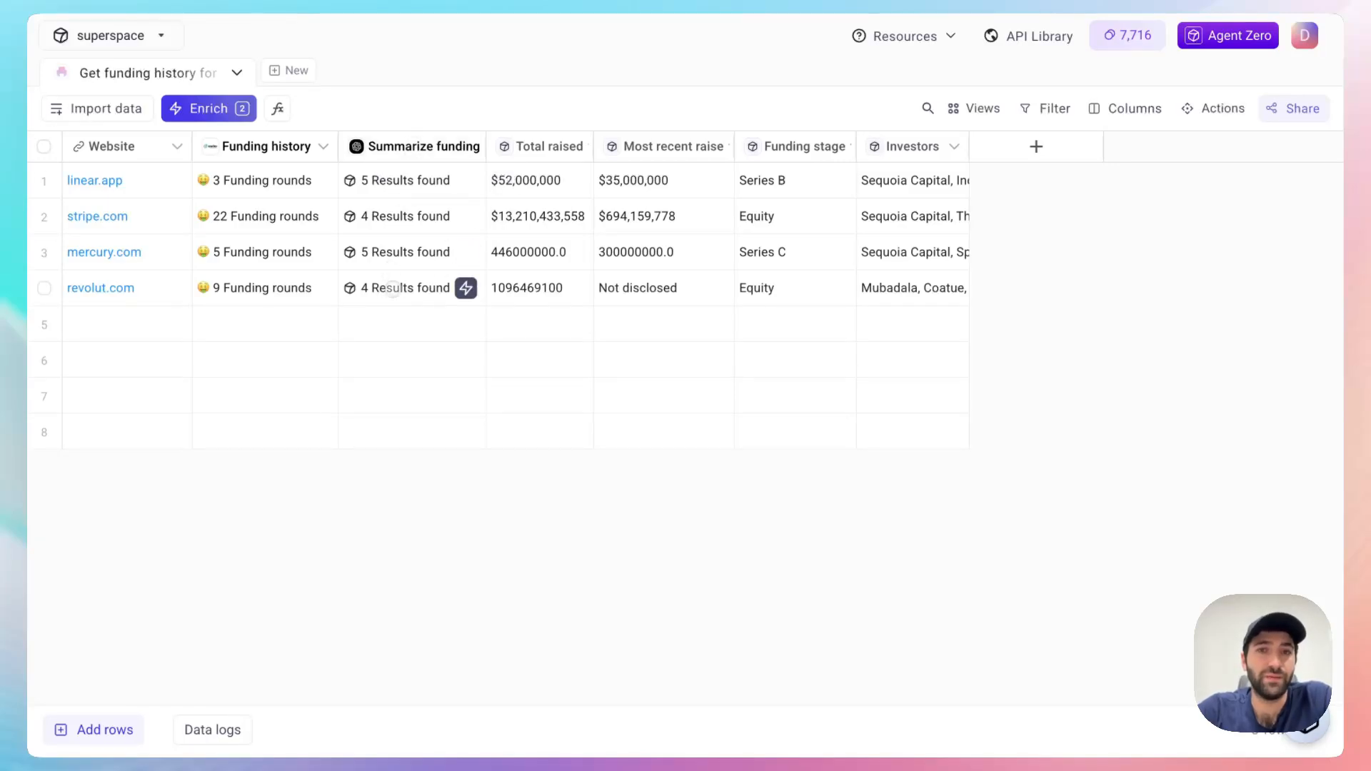
# Step: Inspect the detailed Summarize funding result for revolut.com, including the full investors list, total raised, most recent raise and latest round
pyautogui.click(400, 288)
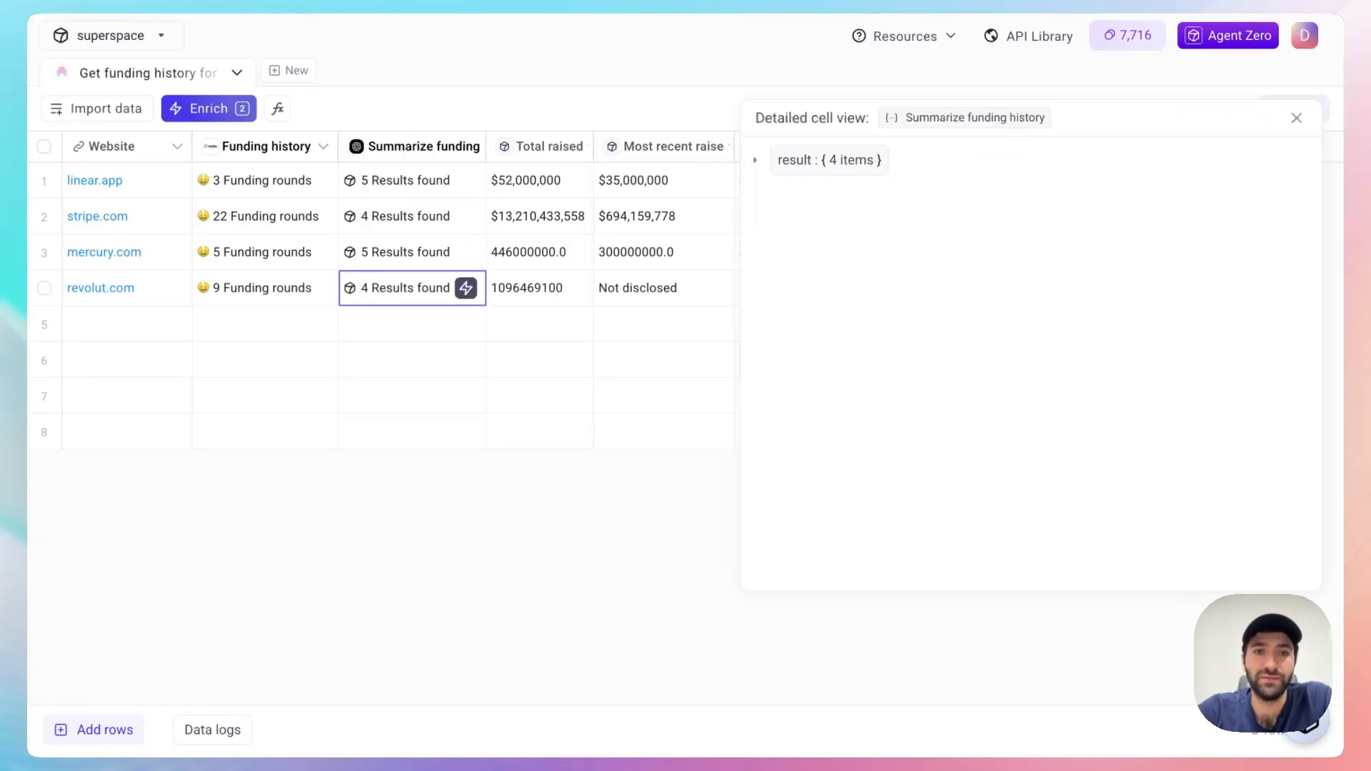
pyautogui.click(832, 159)
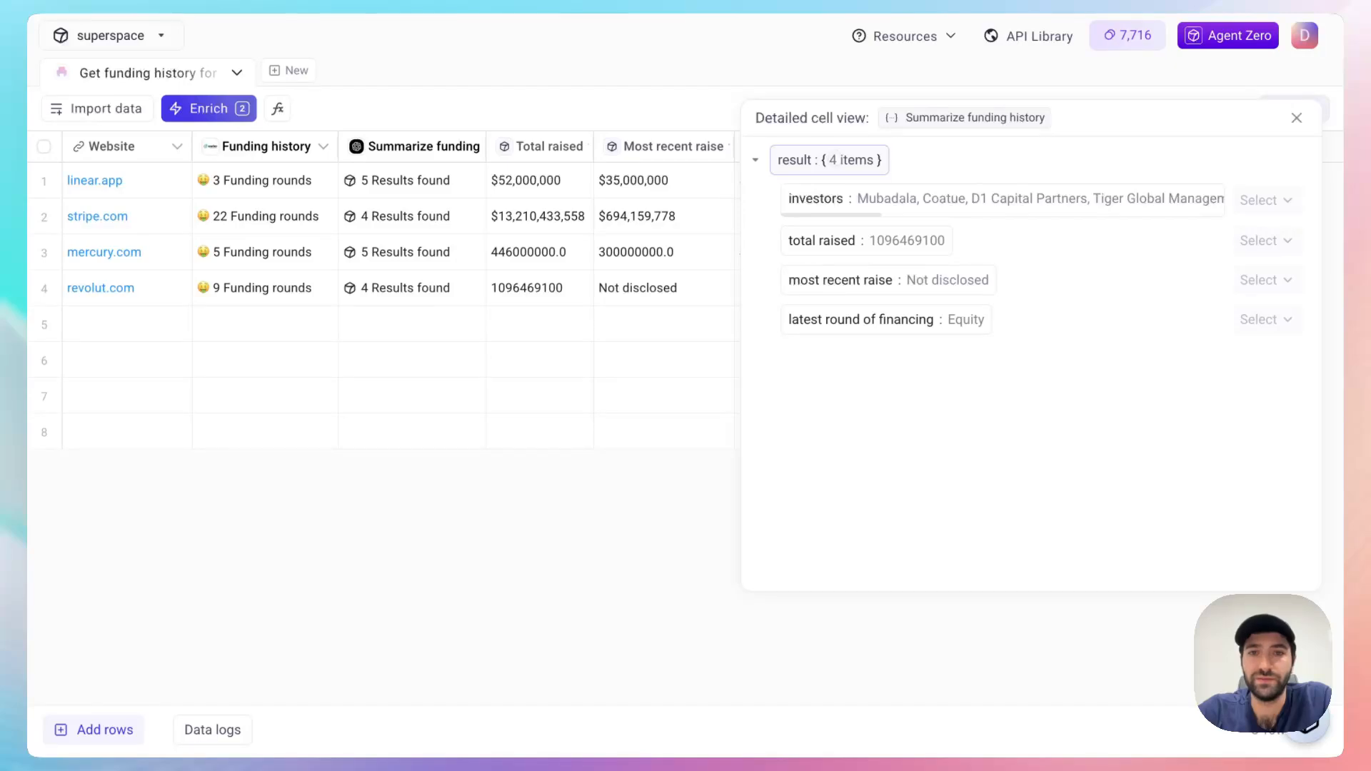
pyautogui.hscroll(10, 836, 194)
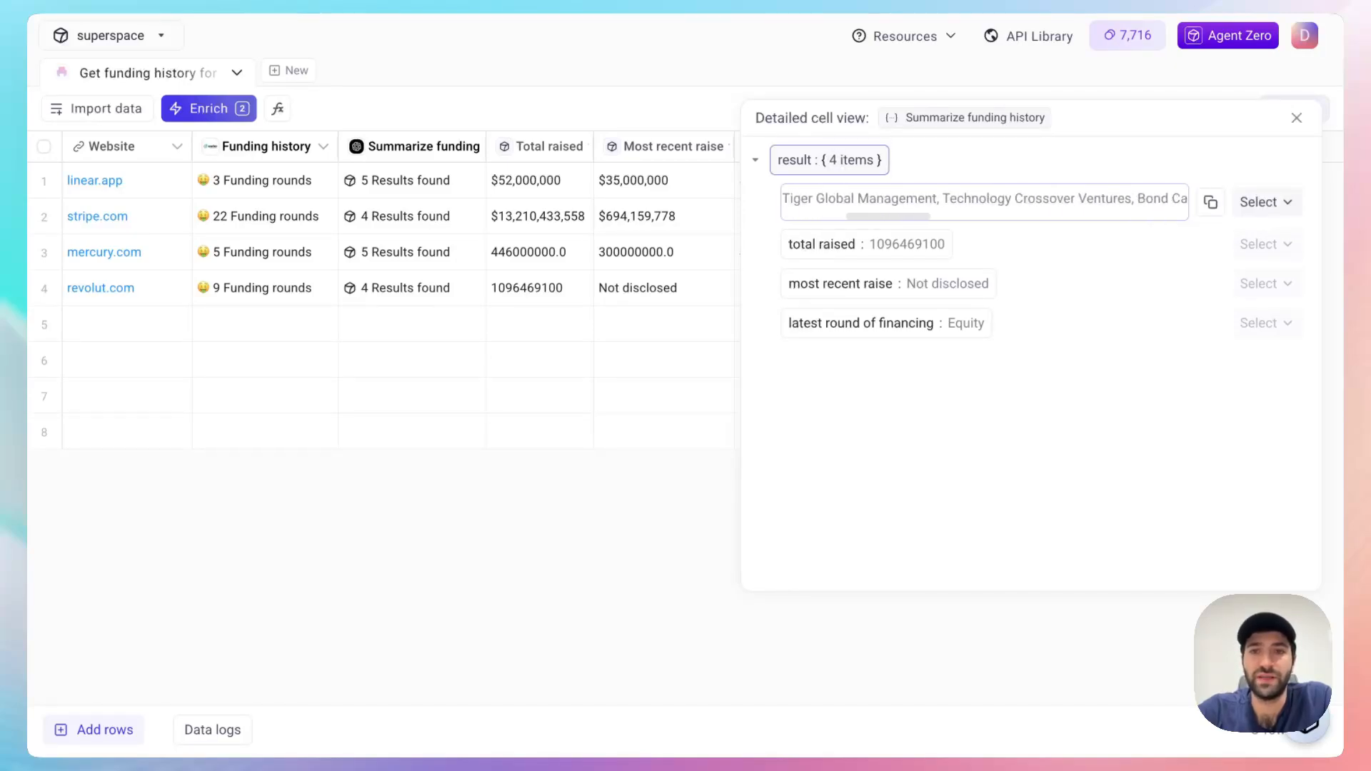
pyautogui.hscroll(3, 985, 199)
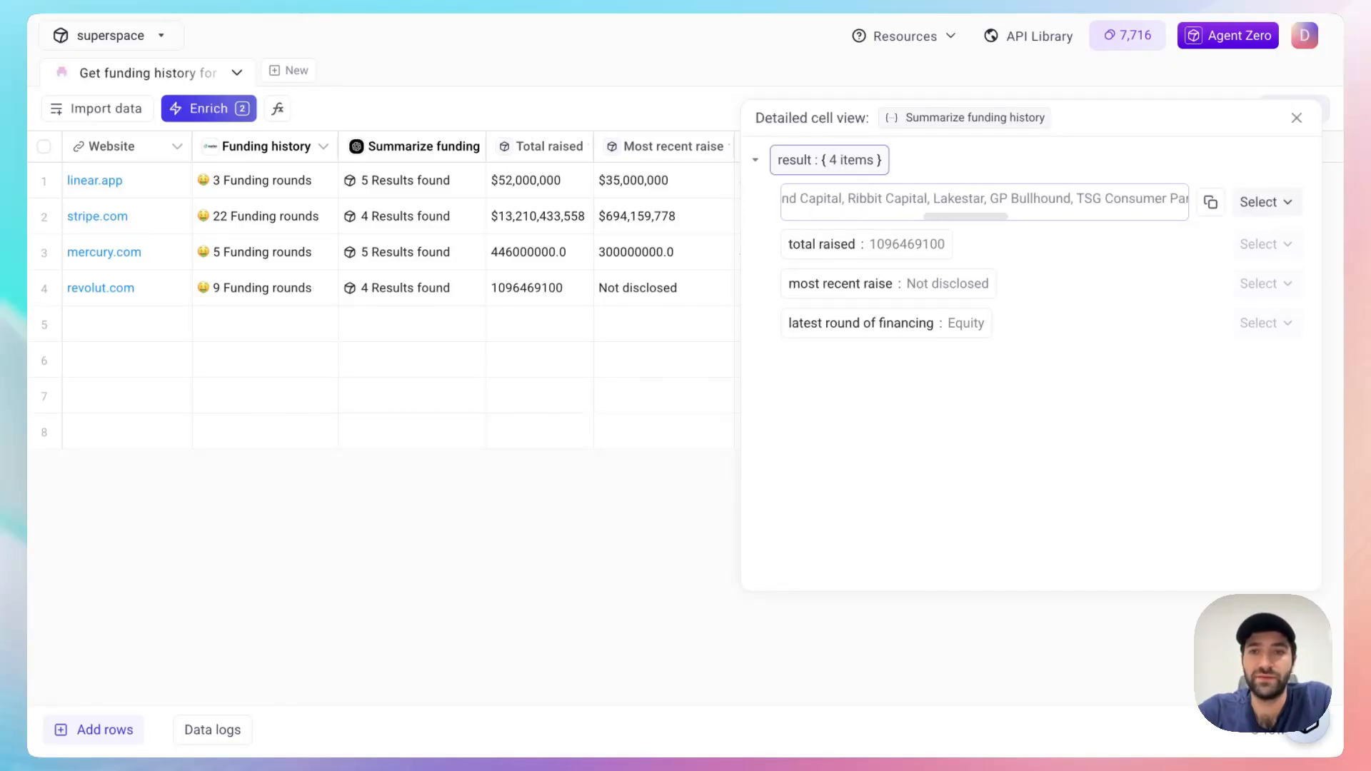
pyautogui.hscroll(-8, 880, 202)
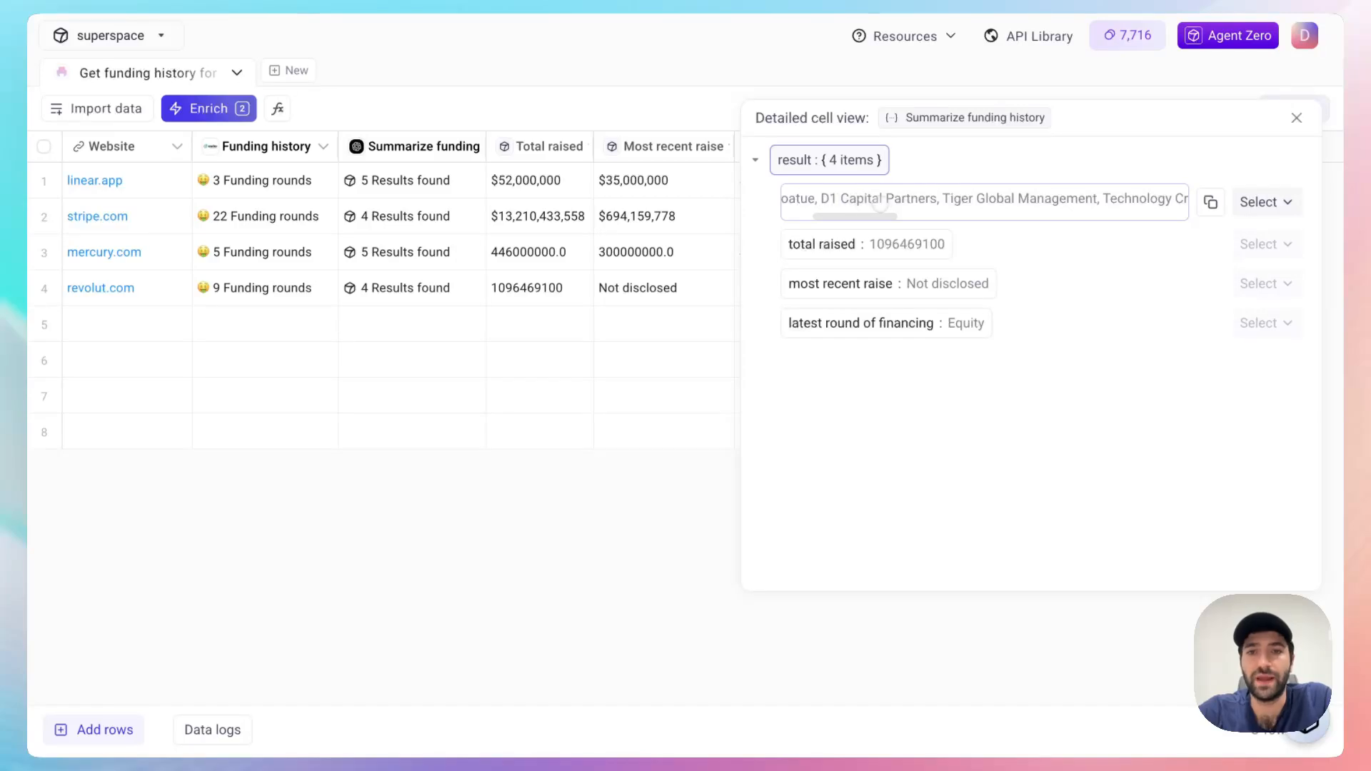
pyautogui.hscroll(5, 880, 202)
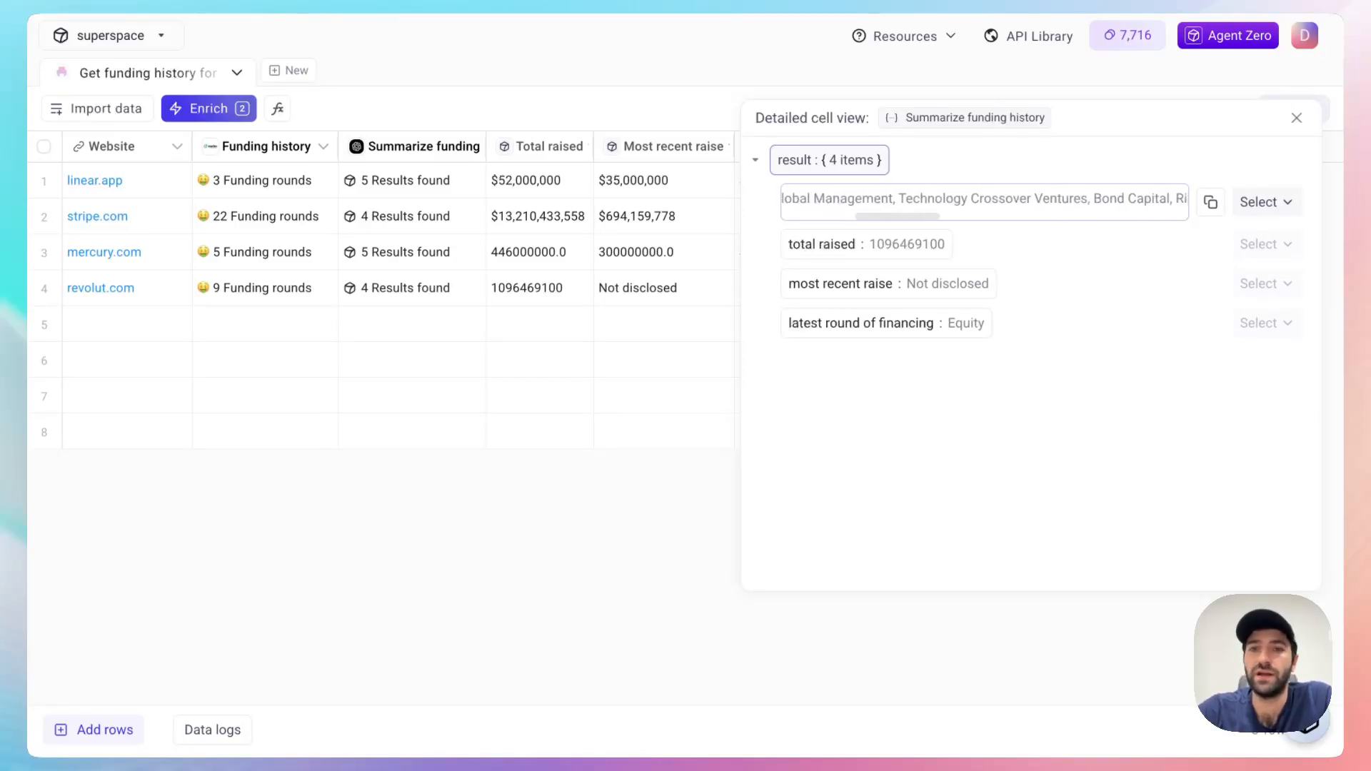
pyautogui.hscroll(3, 984, 199)
pyautogui.hscroll(2, 917, 207)
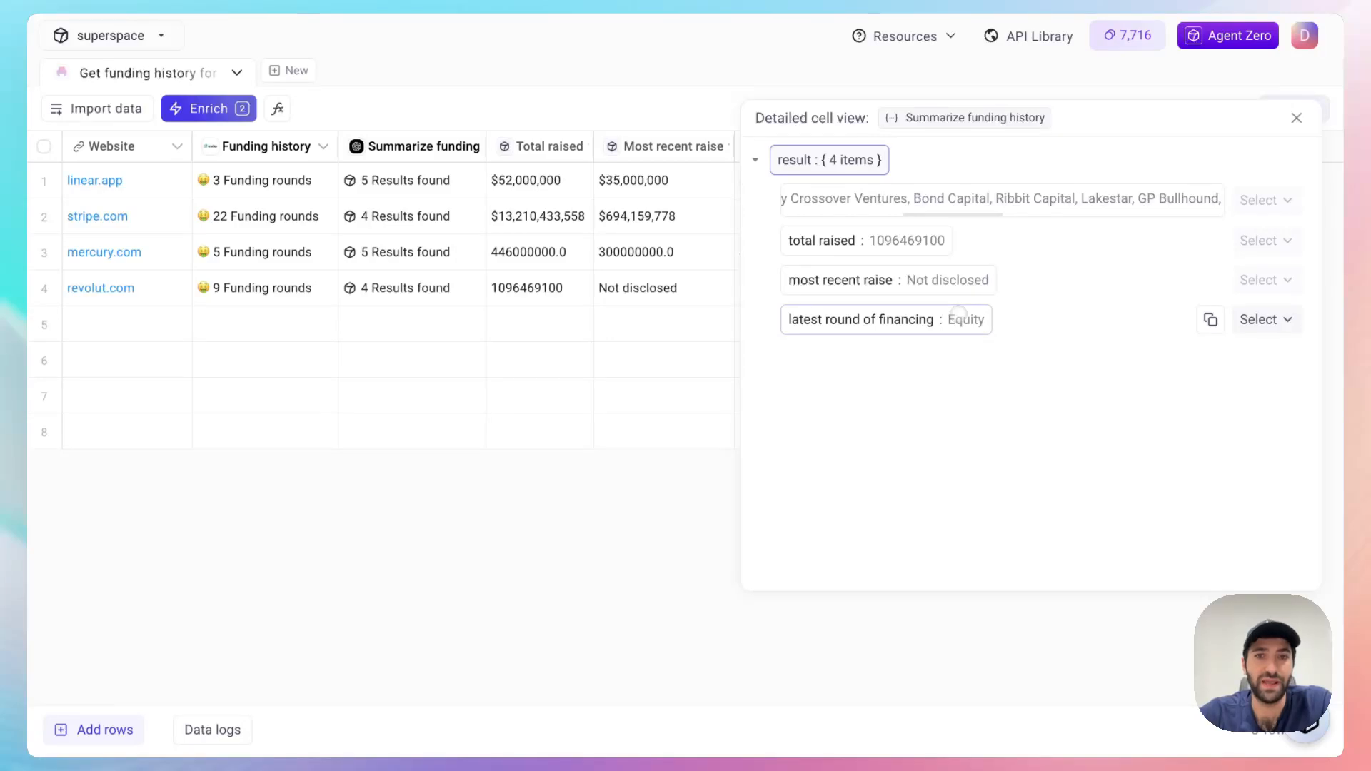
pyautogui.click(1296, 117)
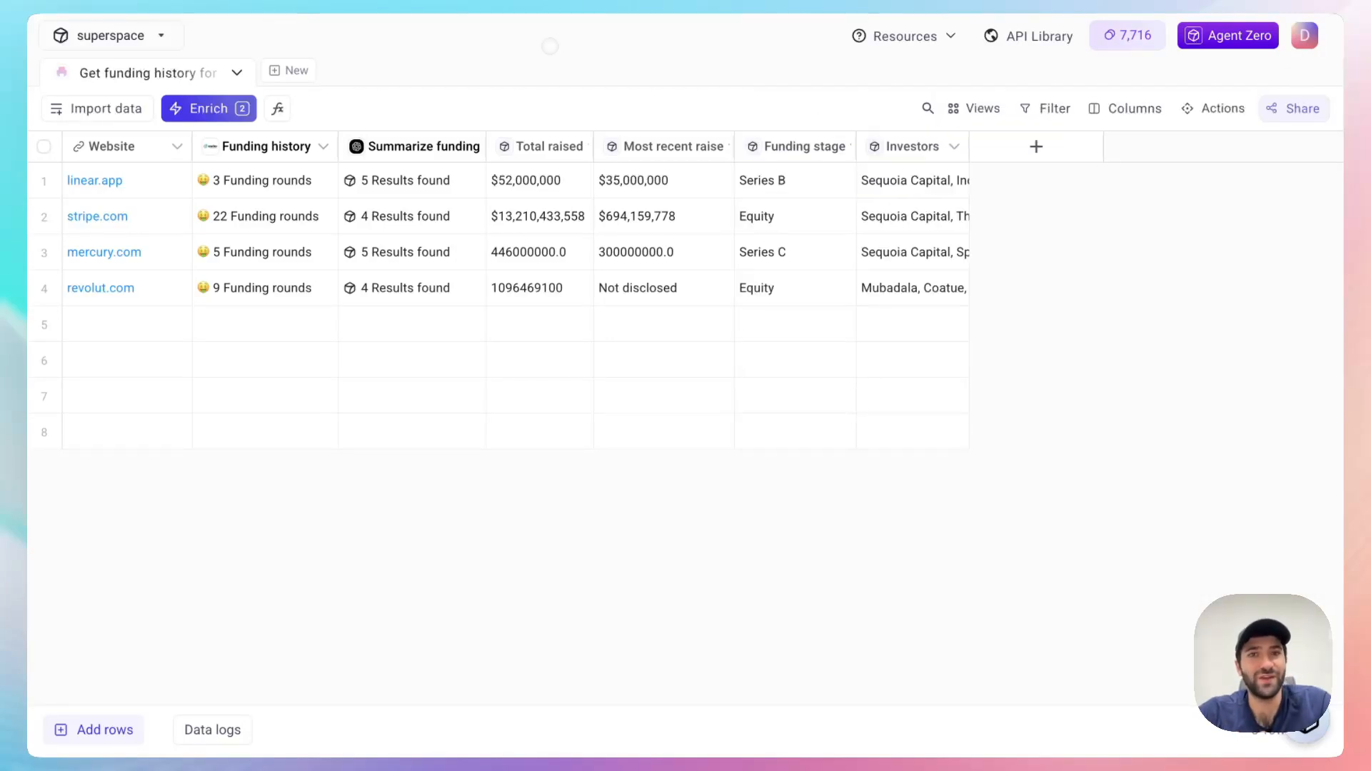
# Step: Browse the new enrichments and open the "Latest funding and investors" category under Company info
pyautogui.click(221, 114)
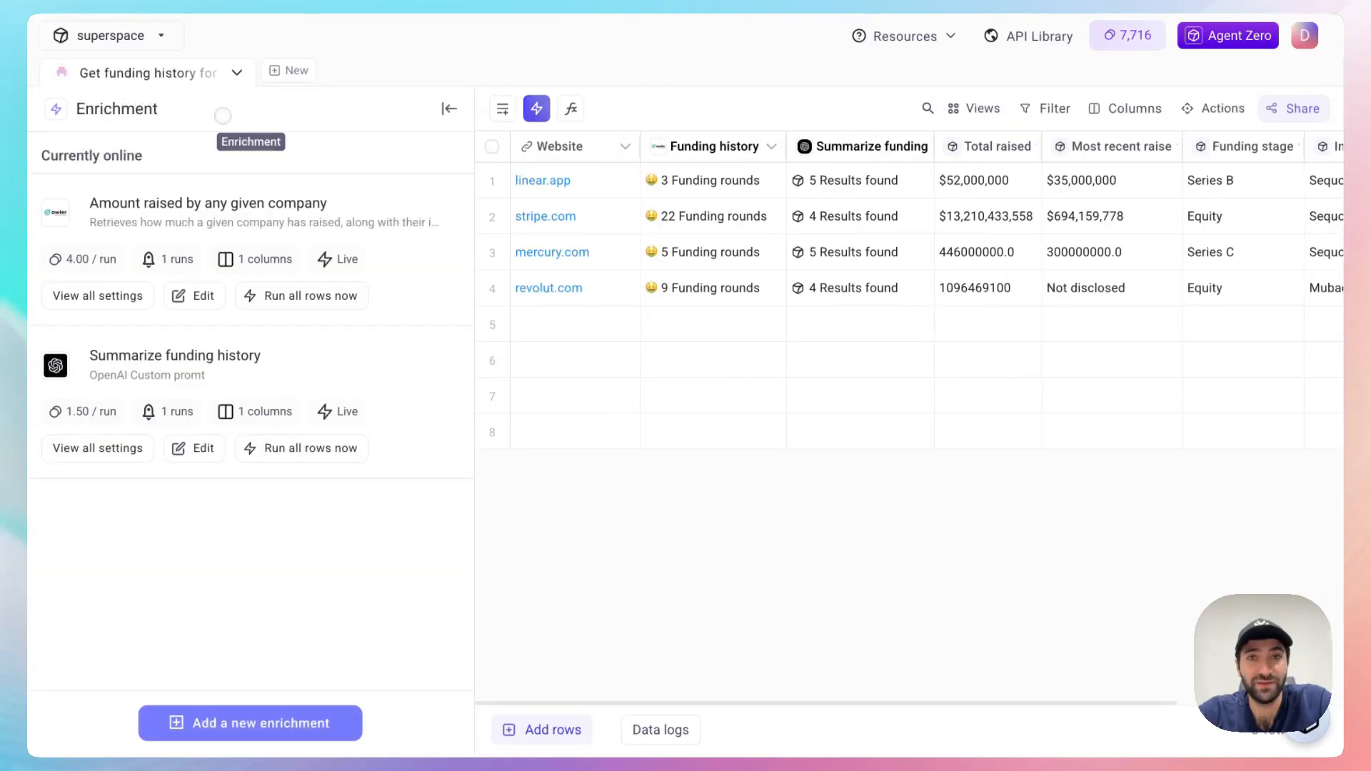
pyautogui.click(247, 723)
pyautogui.scroll(-6, 250, 557)
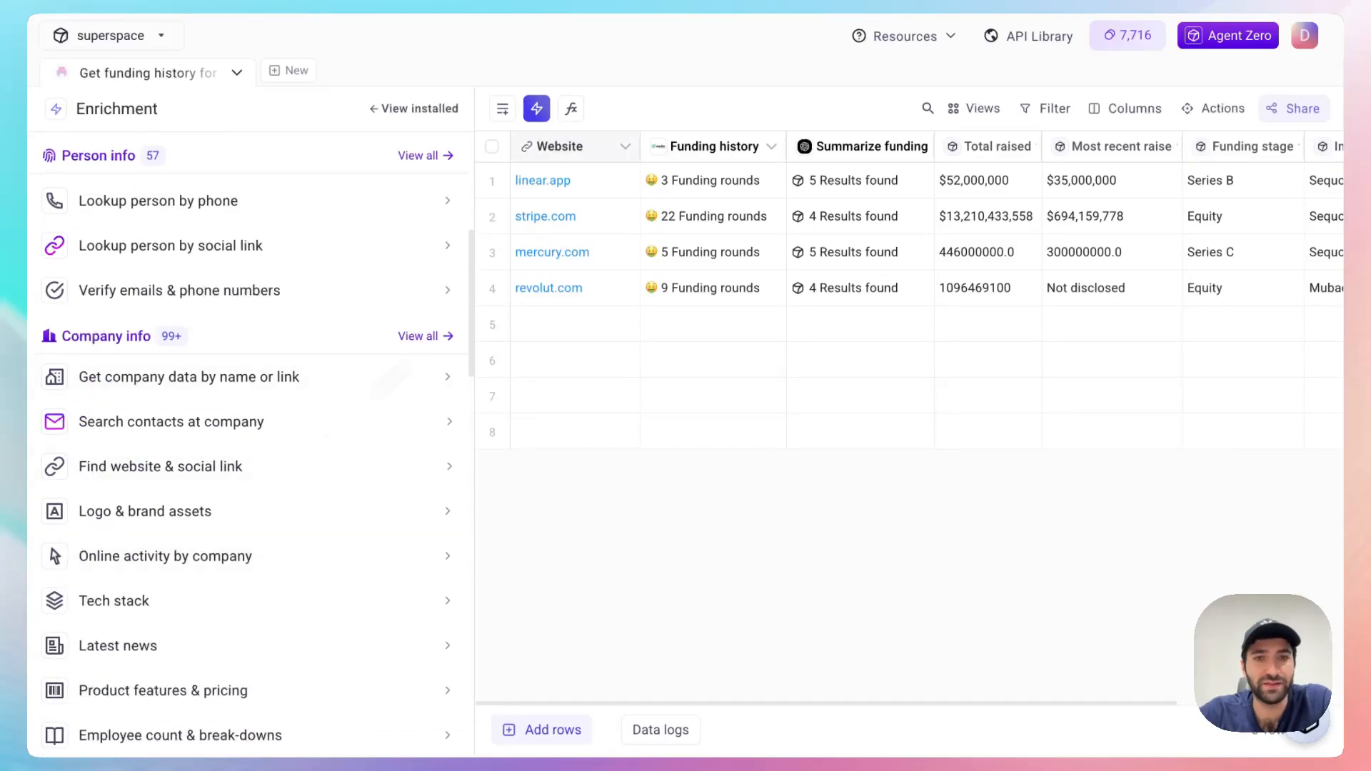
pyautogui.scroll(-5, 183, 514)
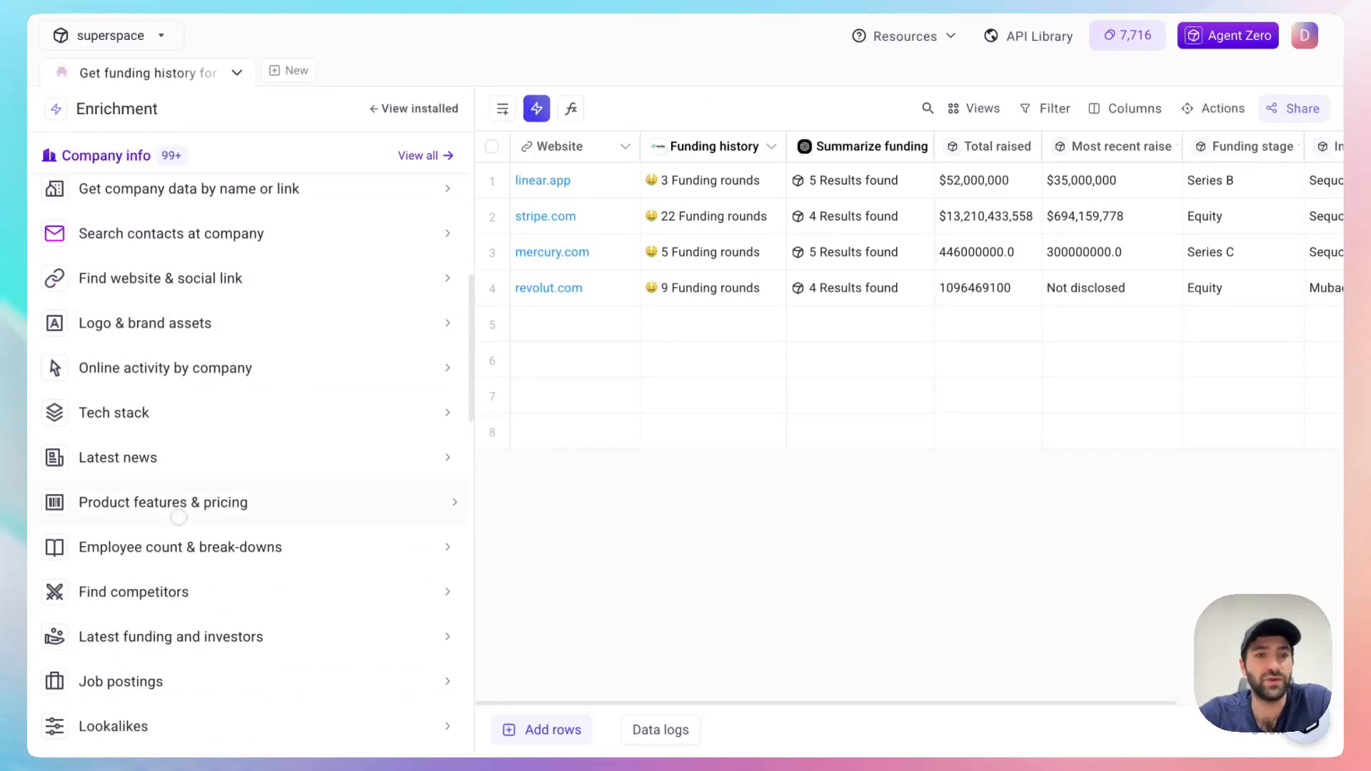
pyautogui.click(194, 615)
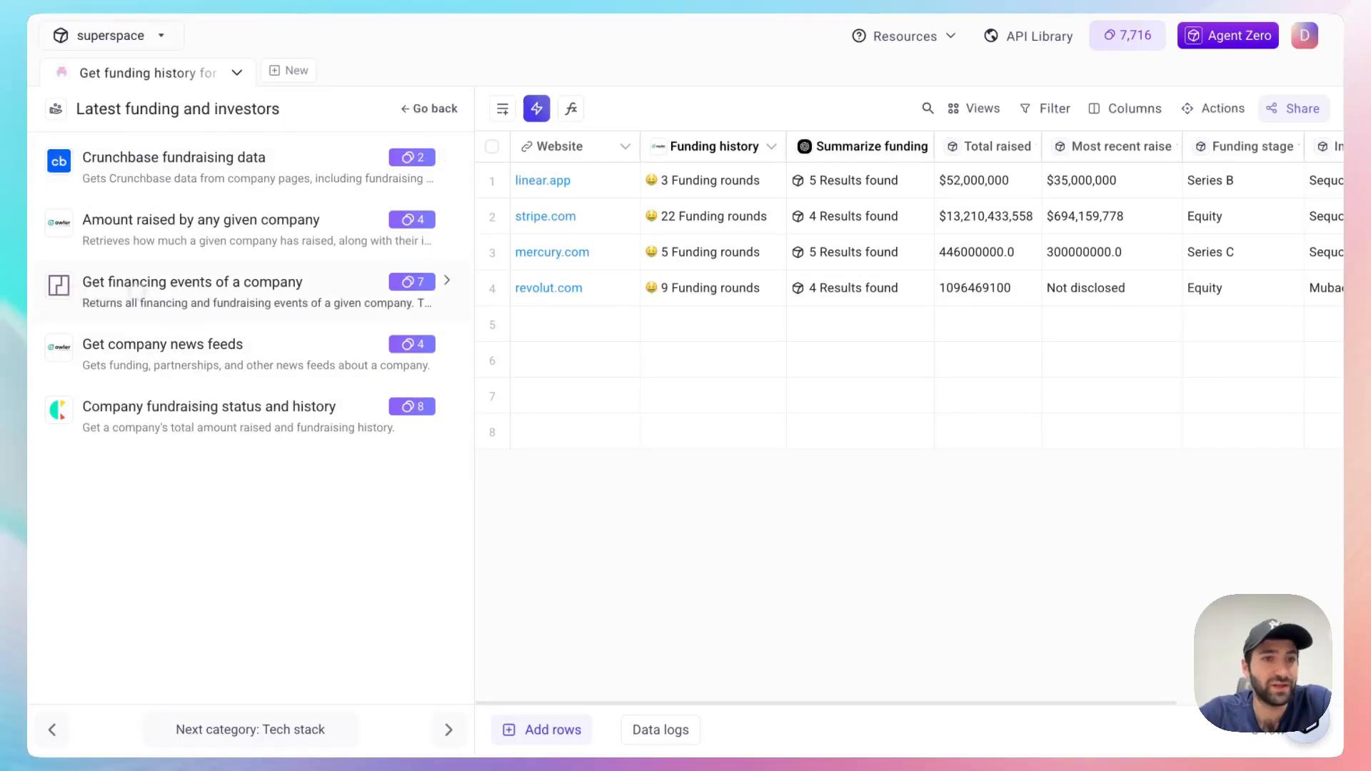
pyautogui.click(202, 302)
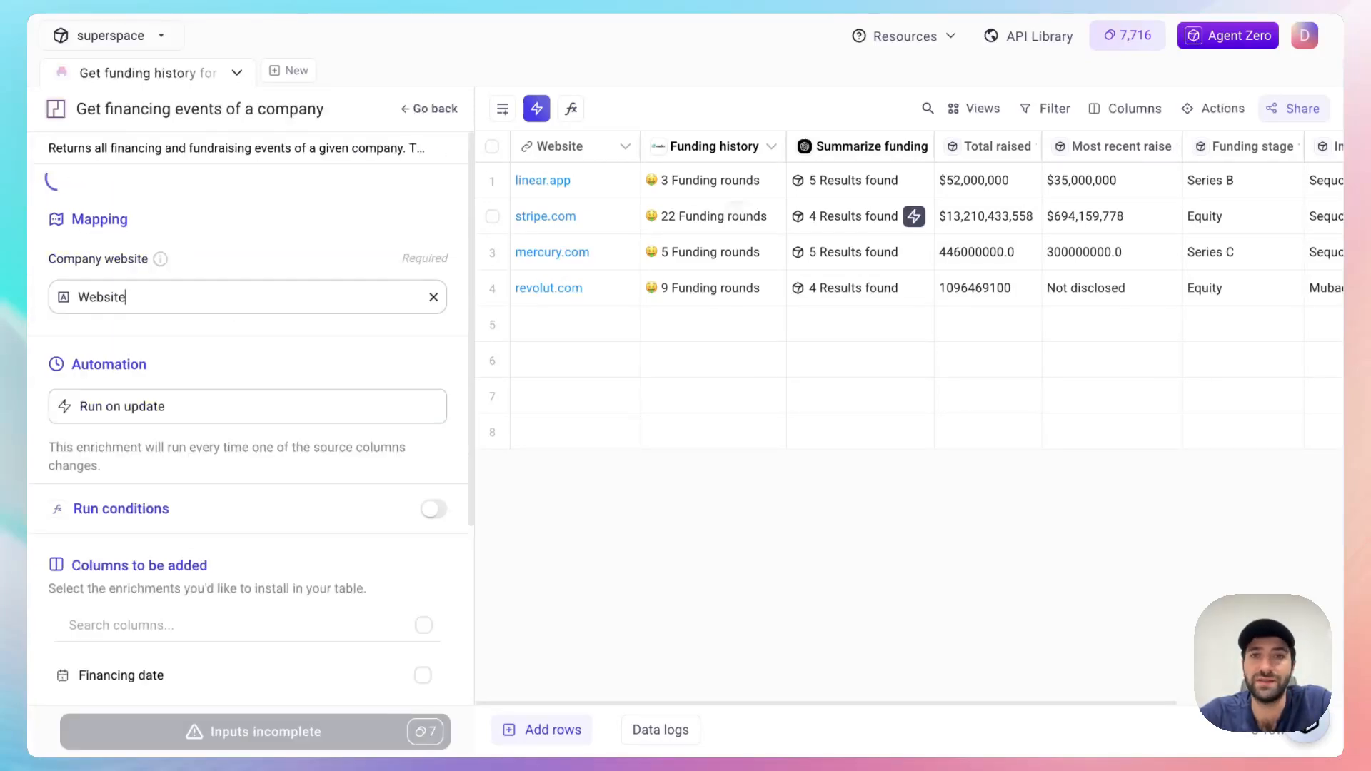
pyautogui.scroll(-1, 133, 488)
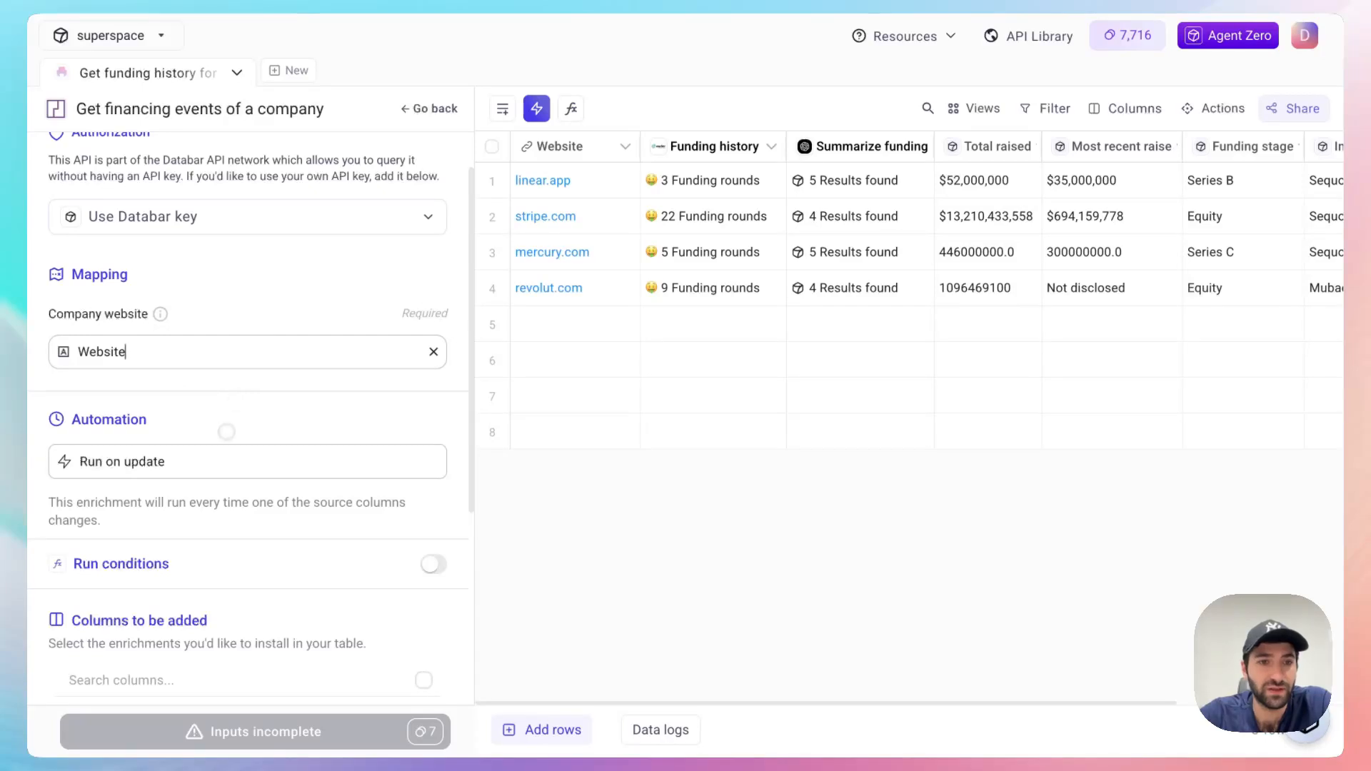
pyautogui.scroll(-4, 222, 449)
pyautogui.click(443, 109)
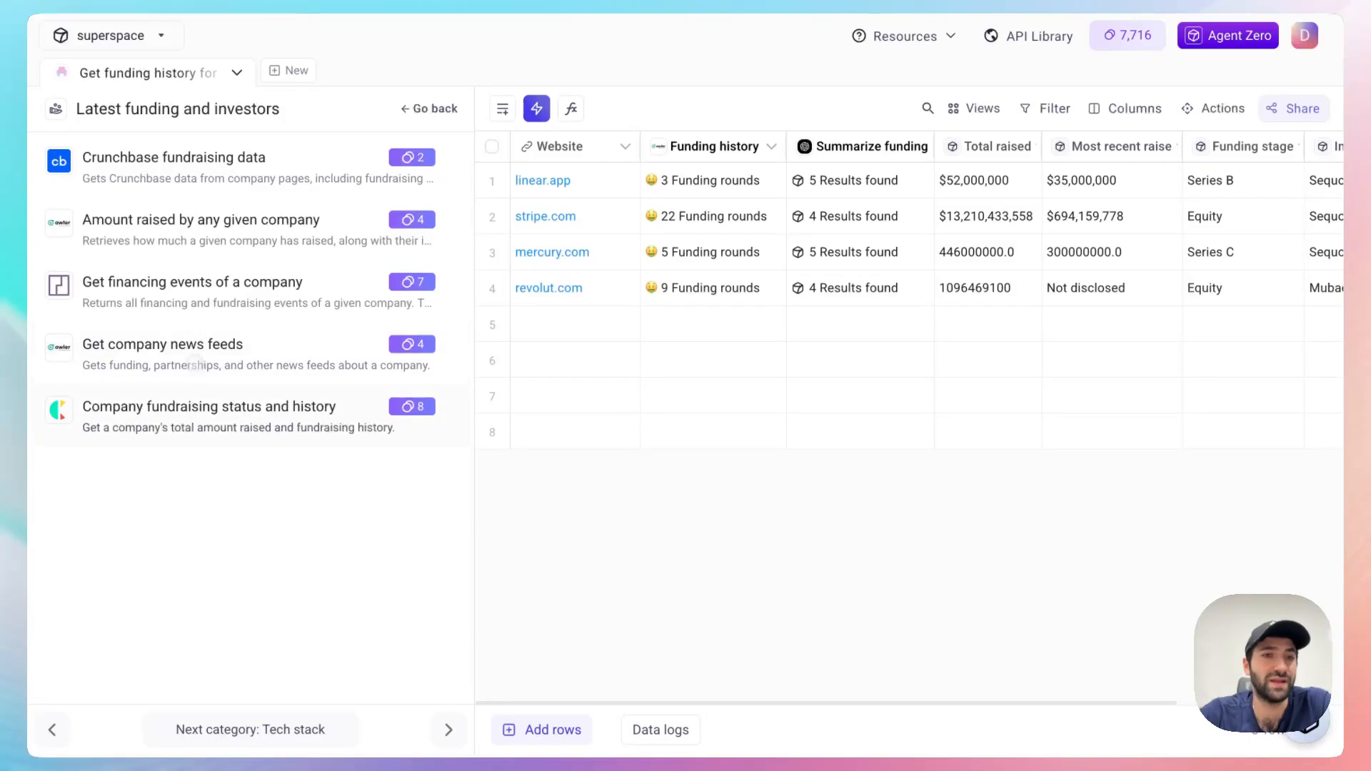
# Step: Install the "Get financing events of a company" enrichment with all seven output columns, run it on all rows, and return to the full table
pyautogui.click(192, 291)
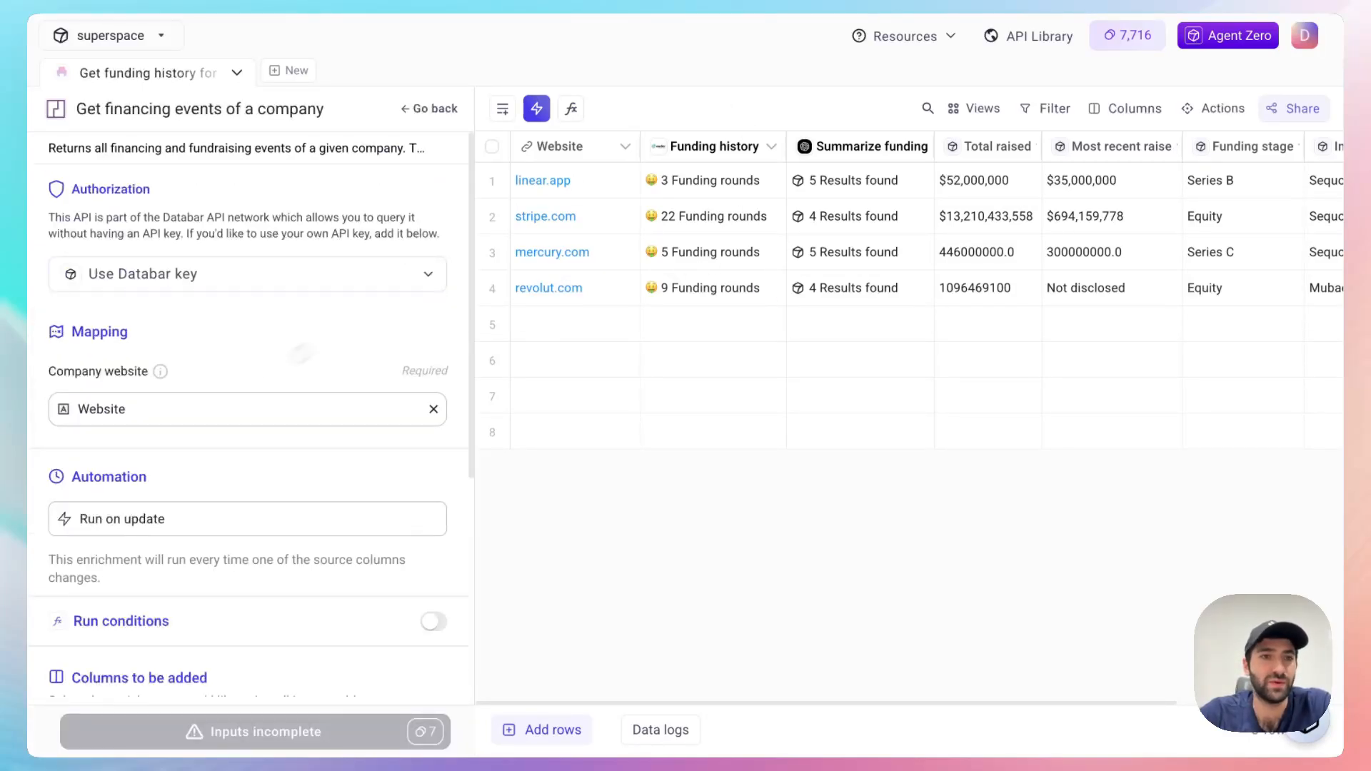
pyautogui.scroll(-5, 300, 352)
pyautogui.click(425, 395)
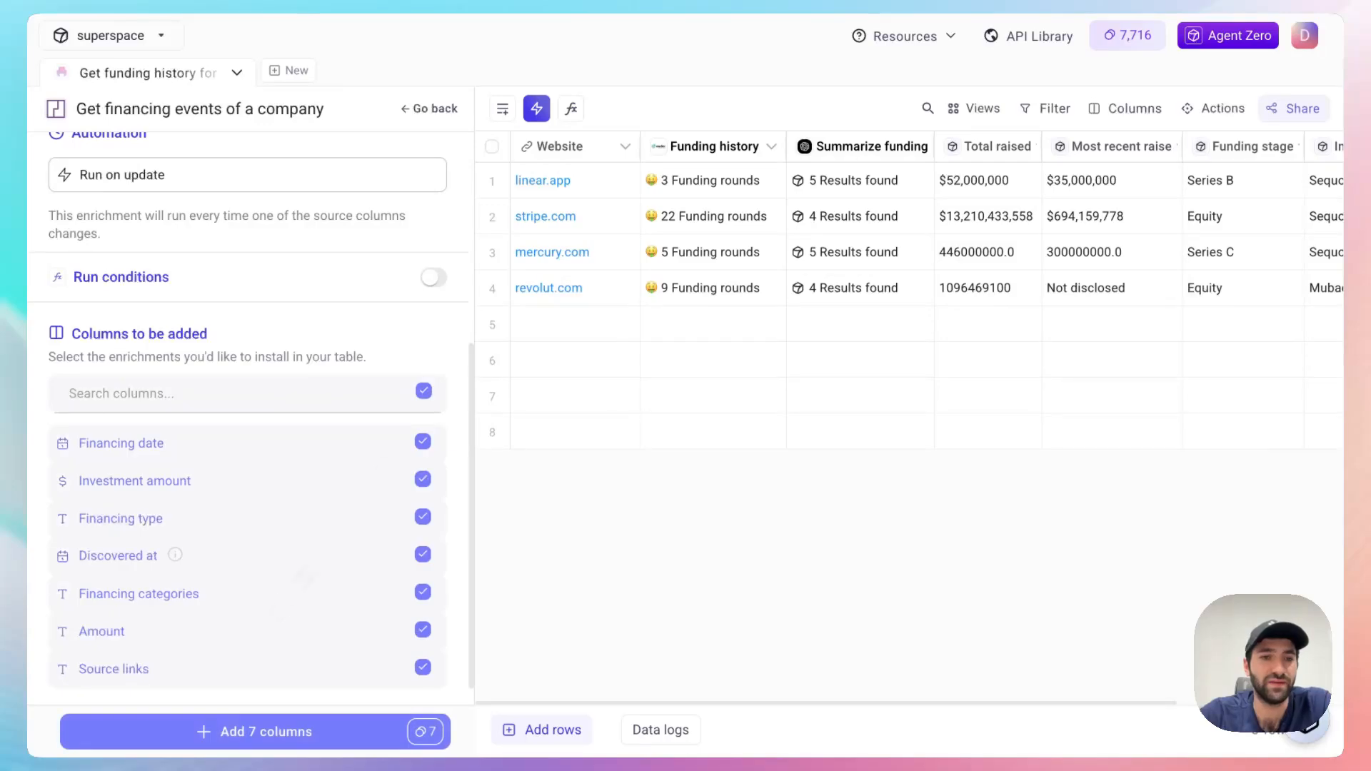
pyautogui.click(411, 730)
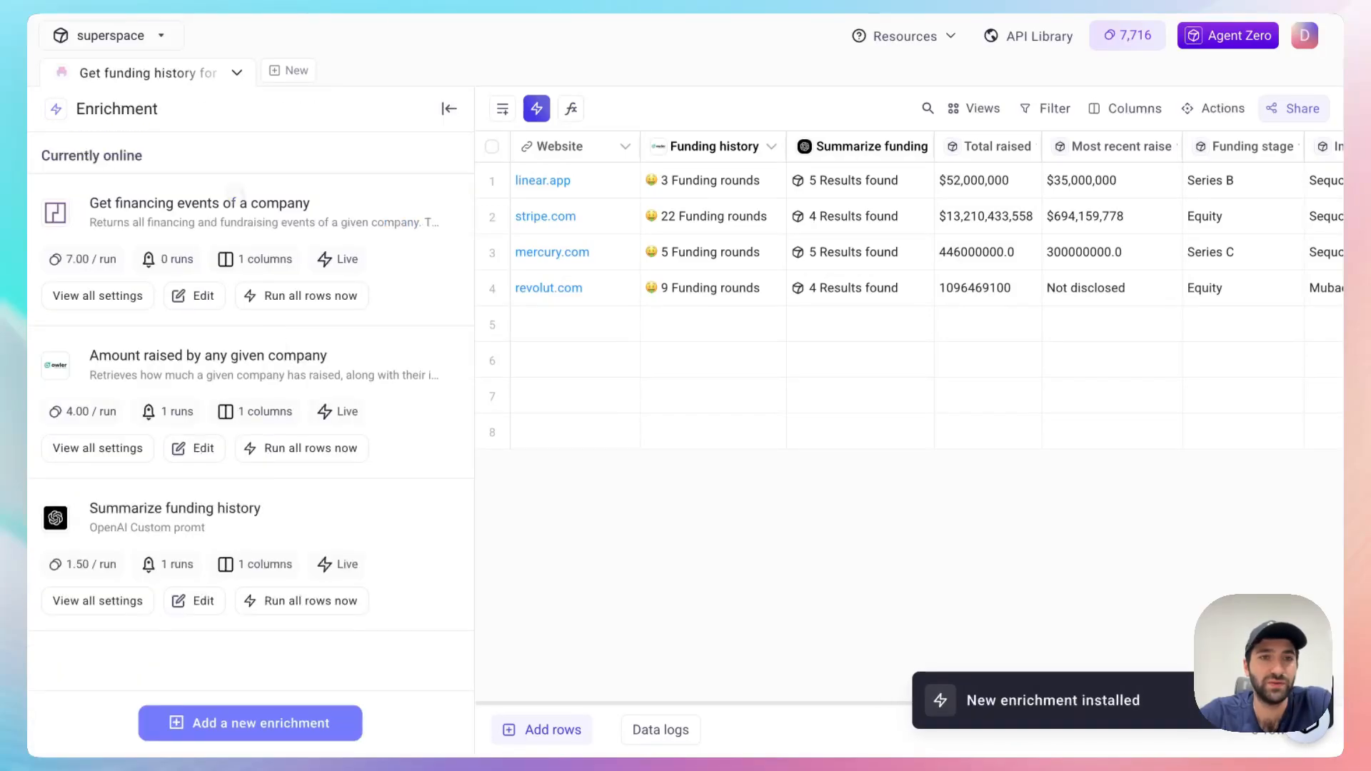
pyautogui.click(450, 108)
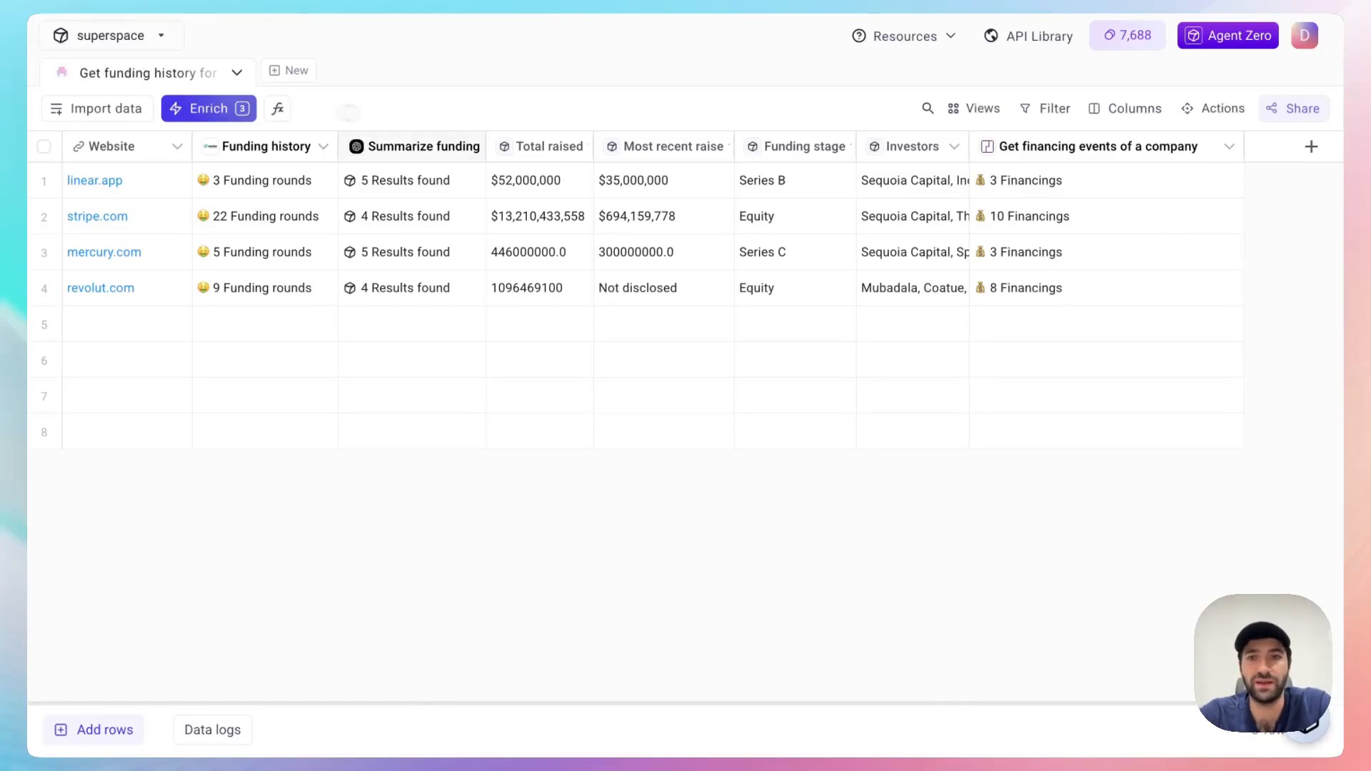
# Step: Inspect the first financing event in linear.app's detailed result, copy its source link, and close the detailed view
pyautogui.click(1222, 179)
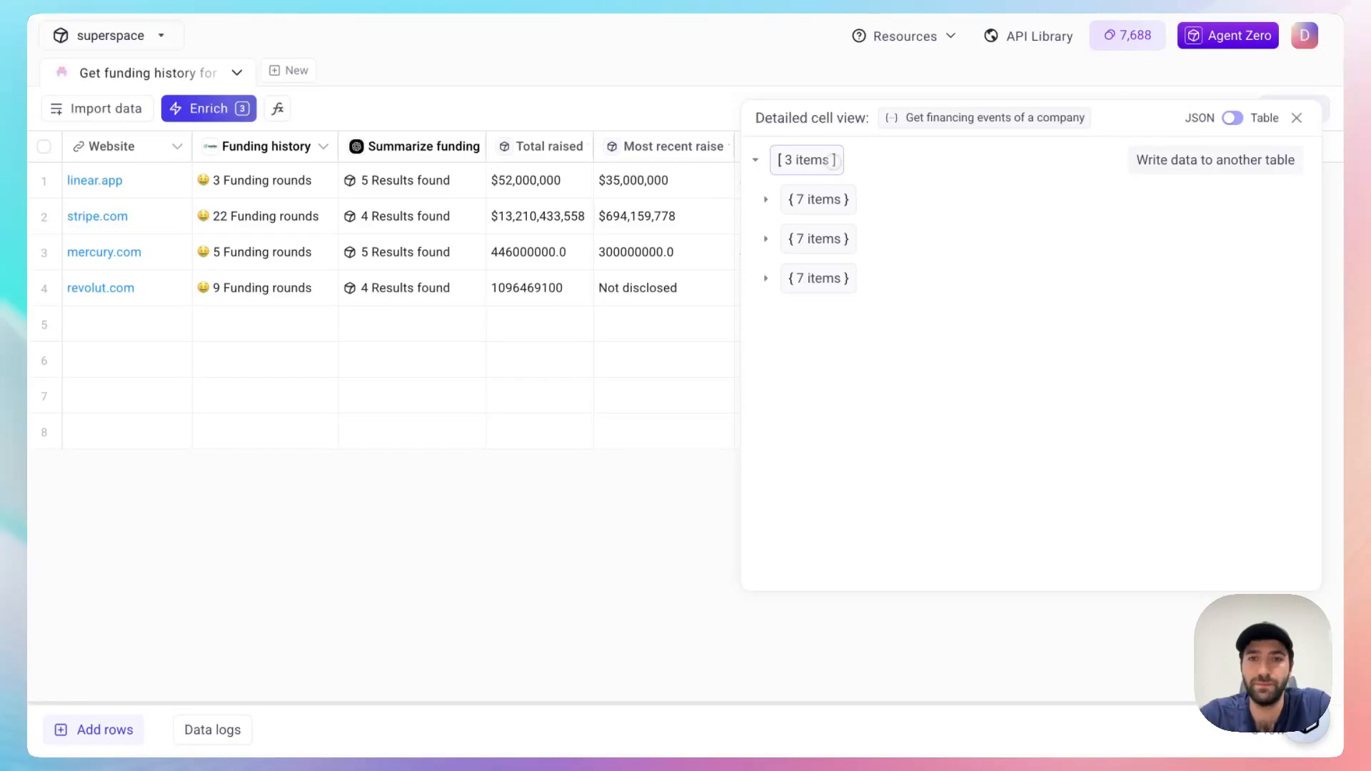
pyautogui.click(829, 200)
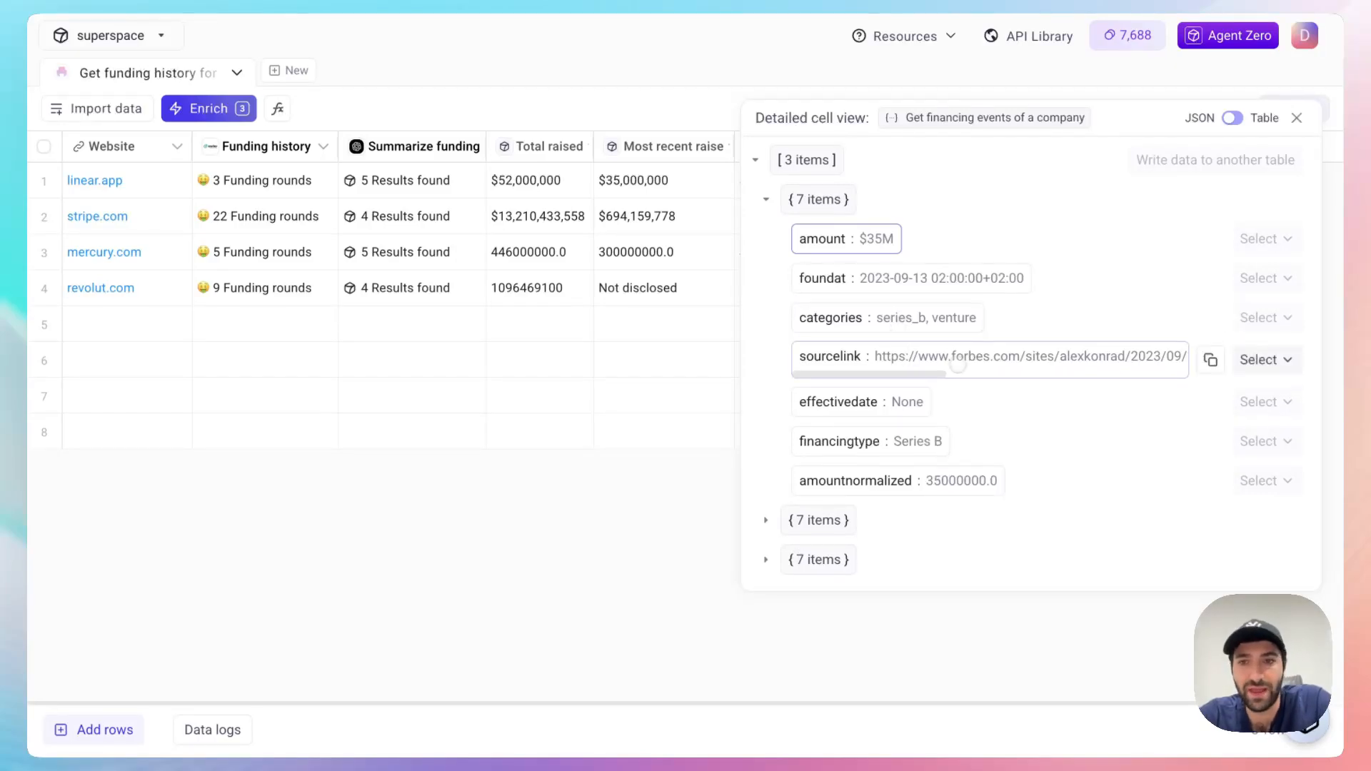
pyautogui.click(1211, 360)
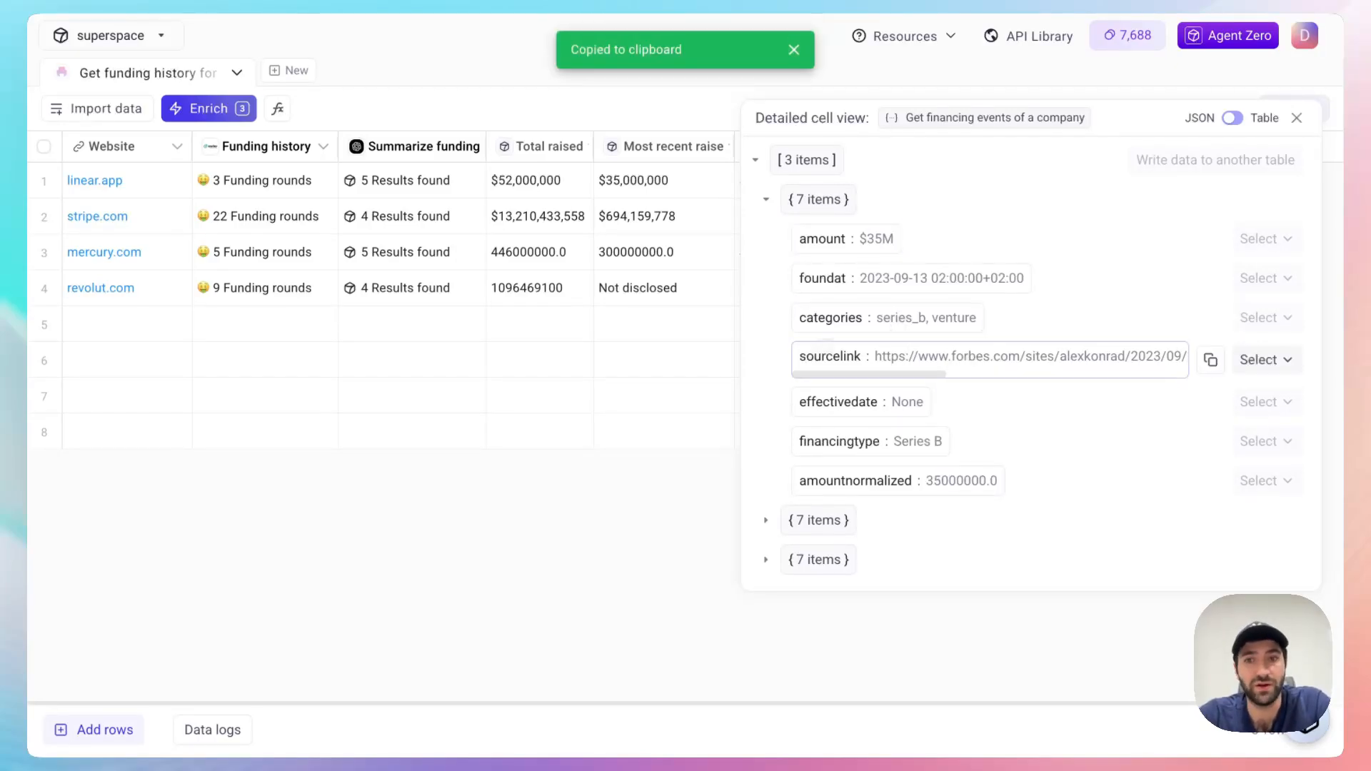
pyautogui.hscroll(5, 1047, 355)
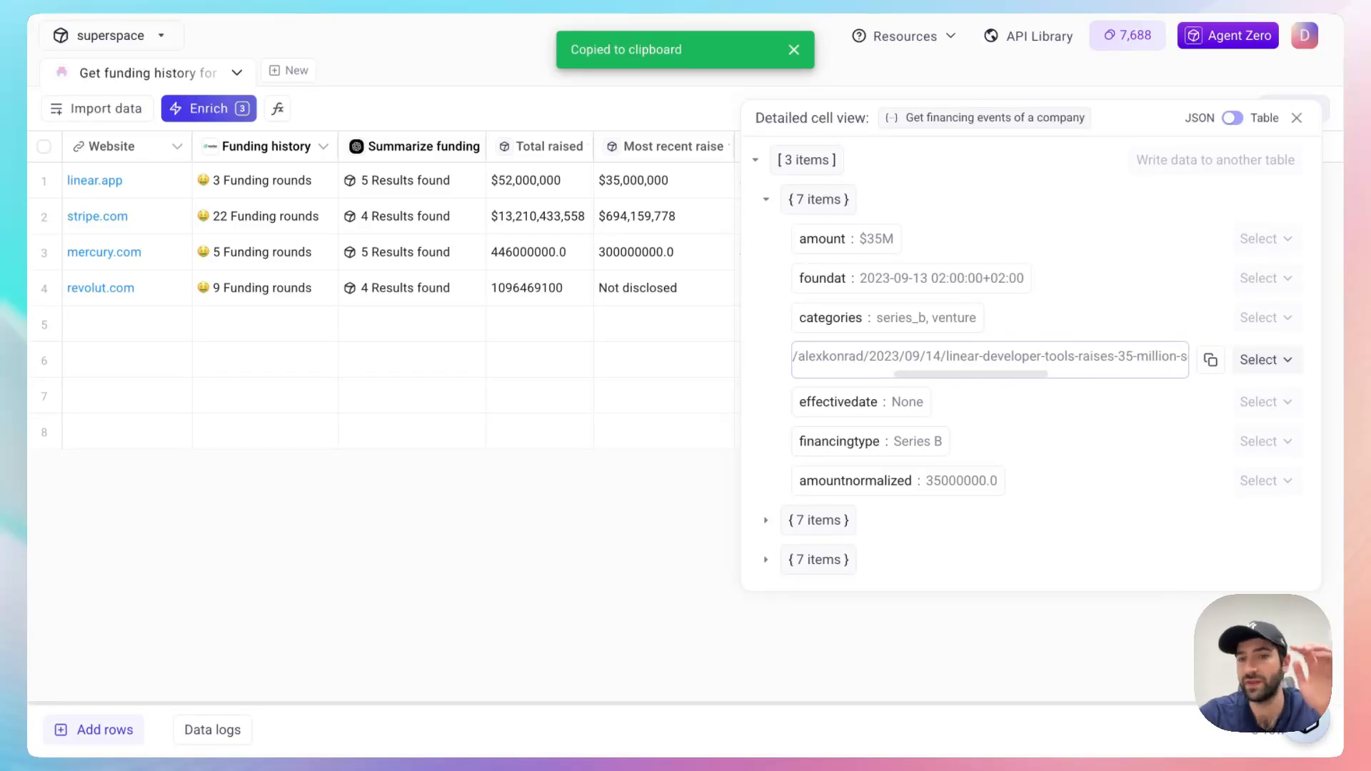
pyautogui.hscroll(-3, 1048, 355)
pyautogui.click(1297, 118)
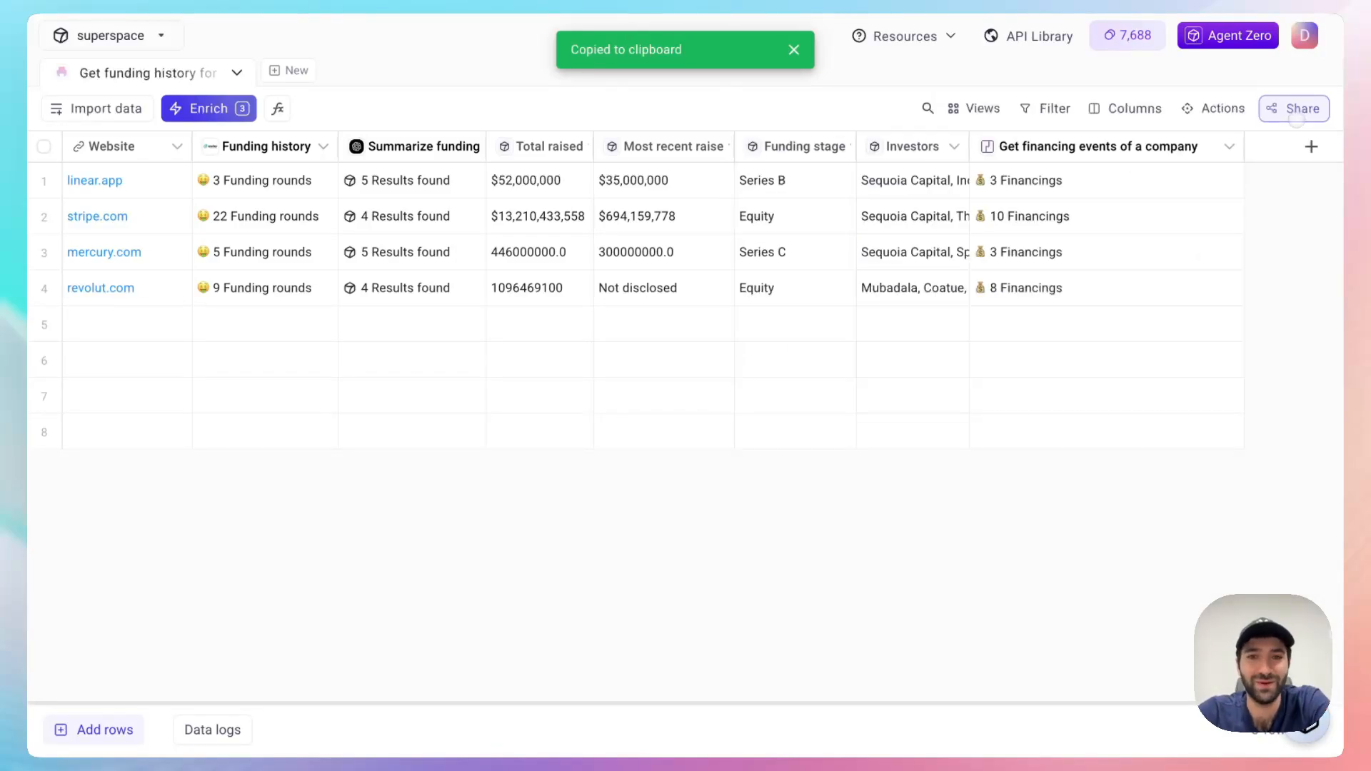